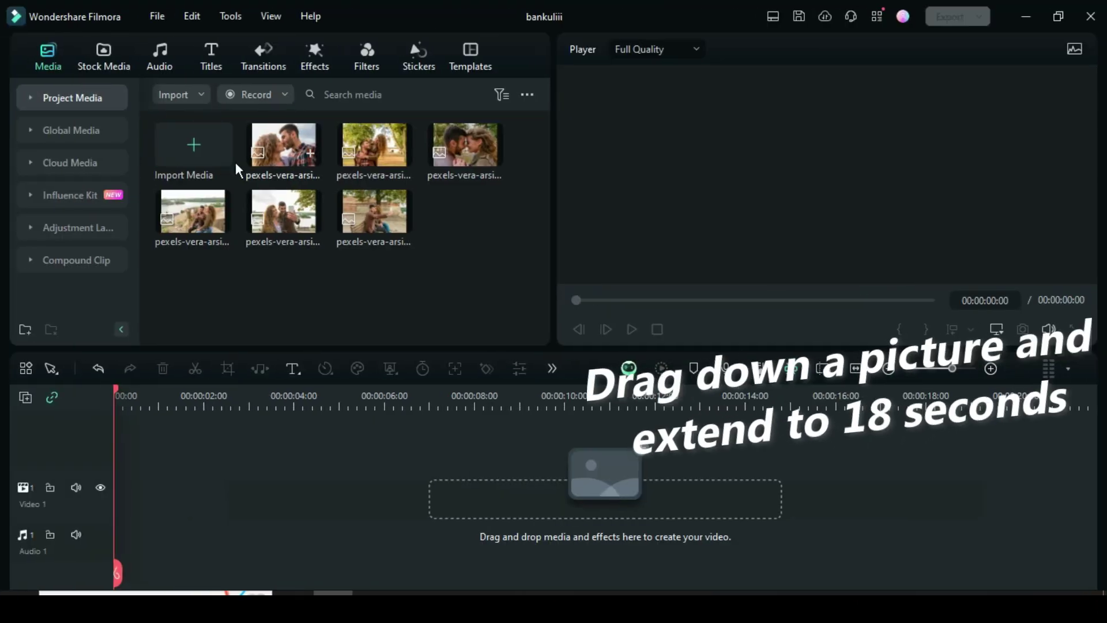
# - Show the Favorites list of stock backgrounds, including Sci-Fi and Green
pyautogui.click(102, 61)
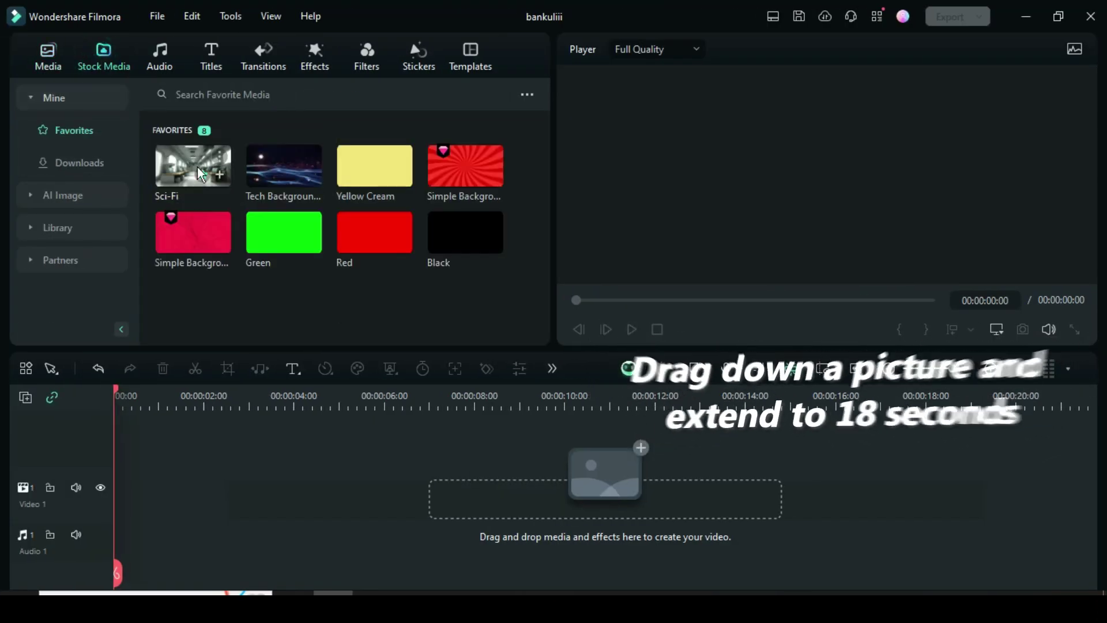
# - Place the Sci-Fi background on Video 1, stretch it to 18 seconds, and add a Video 2 track
pyautogui.moveTo(173, 174); pyautogui.dragTo(159, 490)
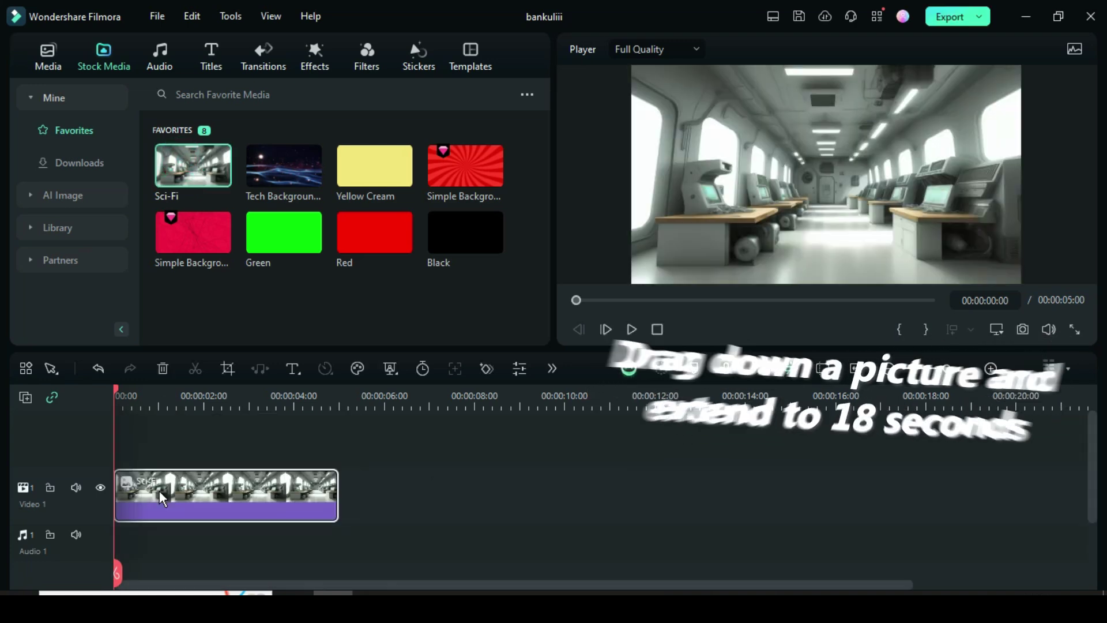
pyautogui.moveTo(338, 493); pyautogui.dragTo(923, 493)
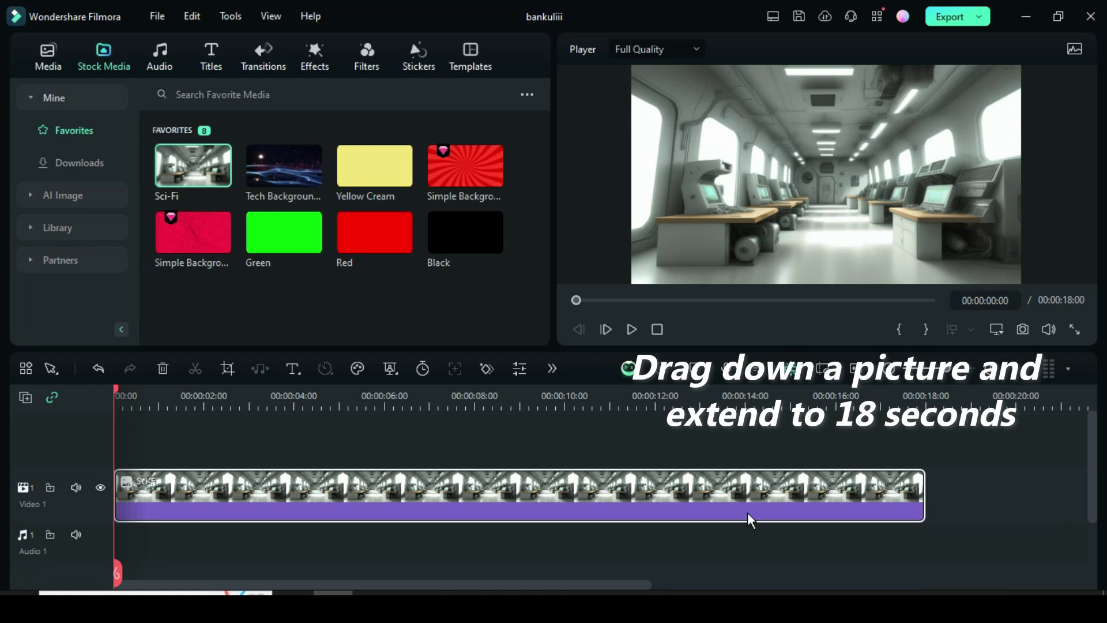
pyautogui.click(27, 399)
pyautogui.click(58, 425)
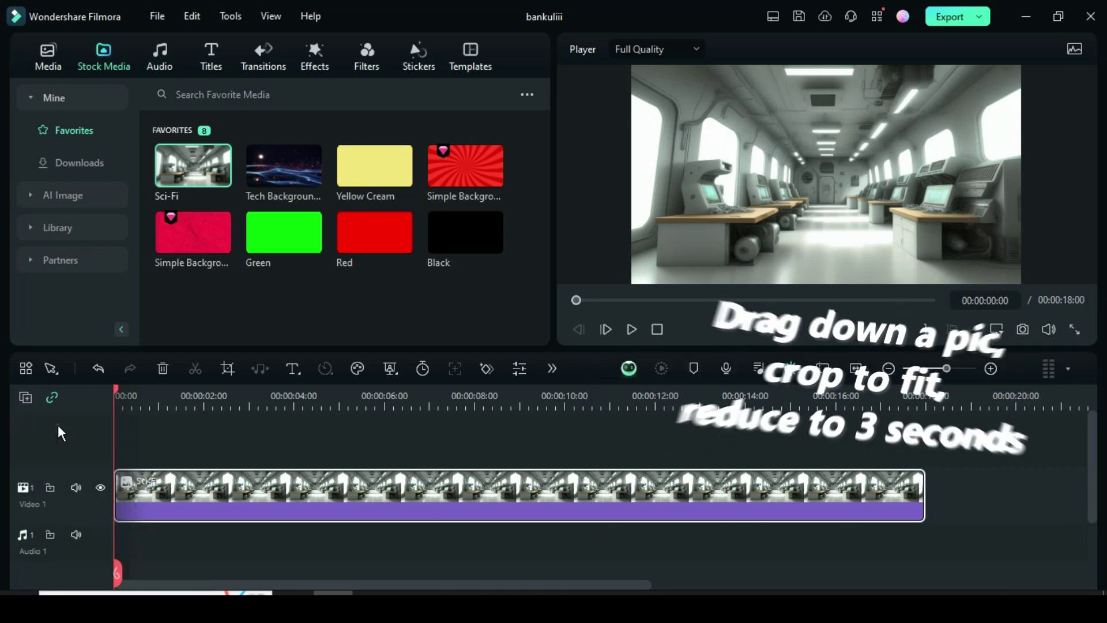
# - Put the first couple photo on Video 2 and crop it to fit the frame
pyautogui.click(49, 60)
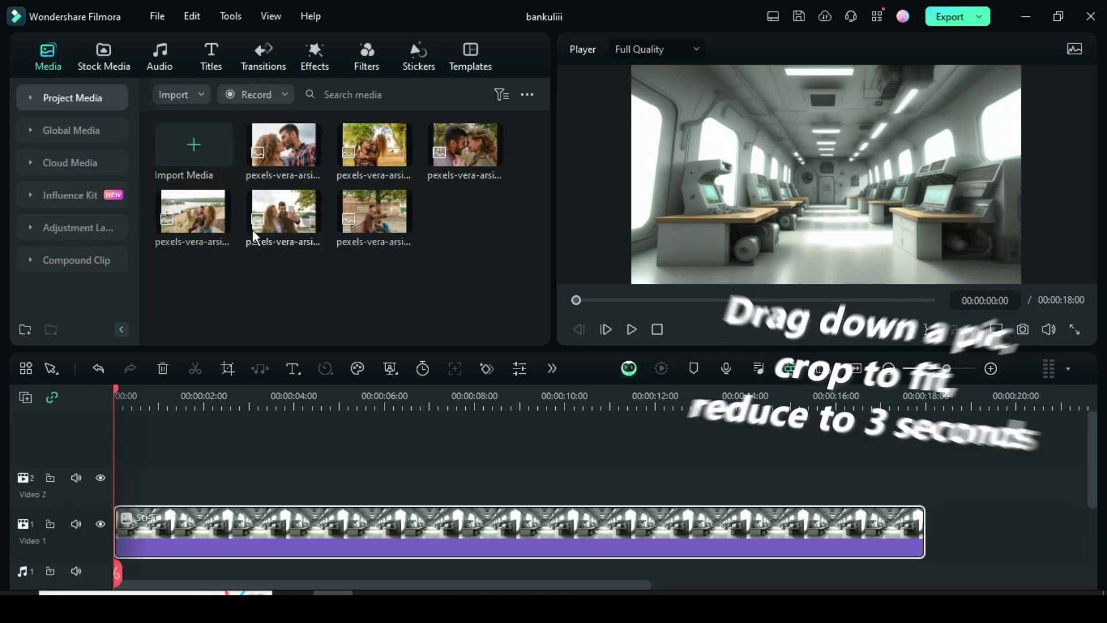
pyautogui.moveTo(274, 139); pyautogui.dragTo(130, 480)
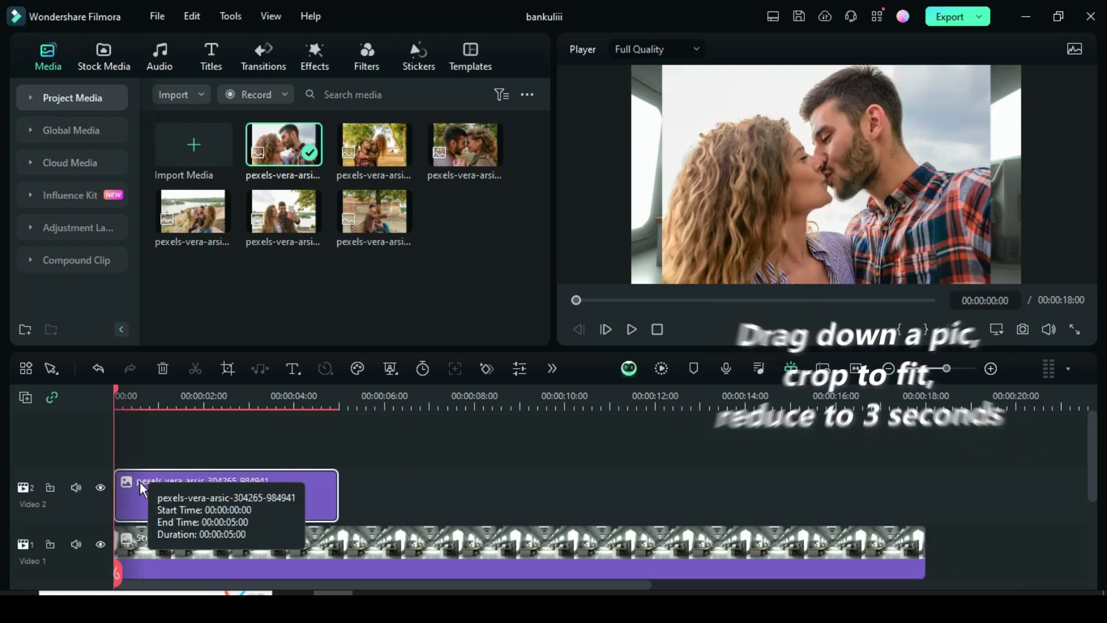
pyautogui.rightClick(184, 486)
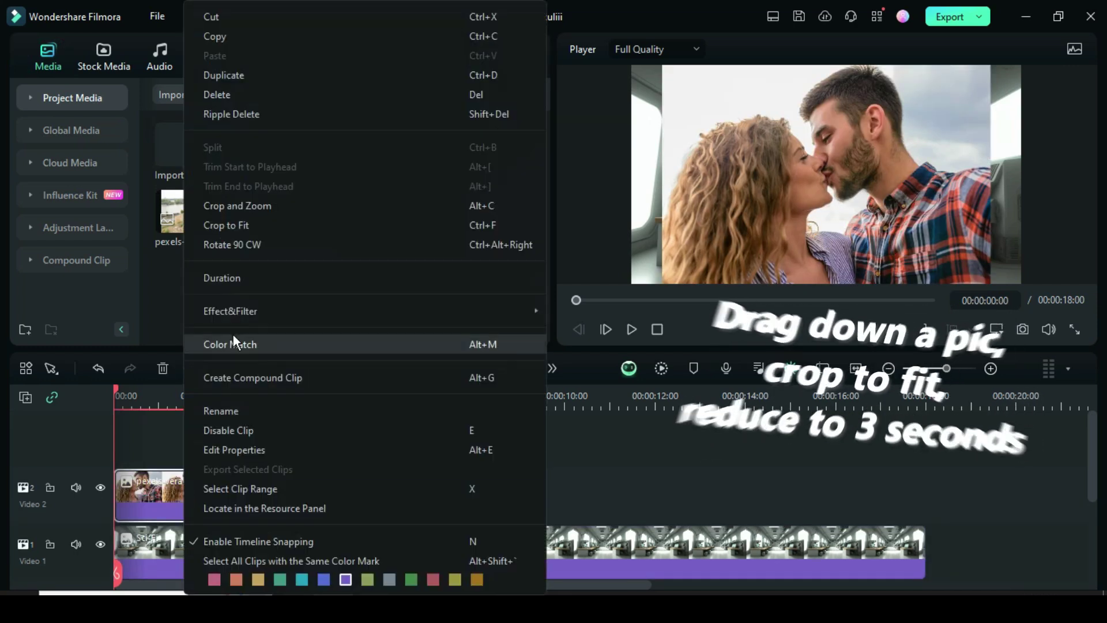
pyautogui.click(234, 225)
# - Trim the photo clip to 3 seconds and select it with the playhead at the start
pyautogui.moveTo(226, 407); pyautogui.dragTo(250, 414)
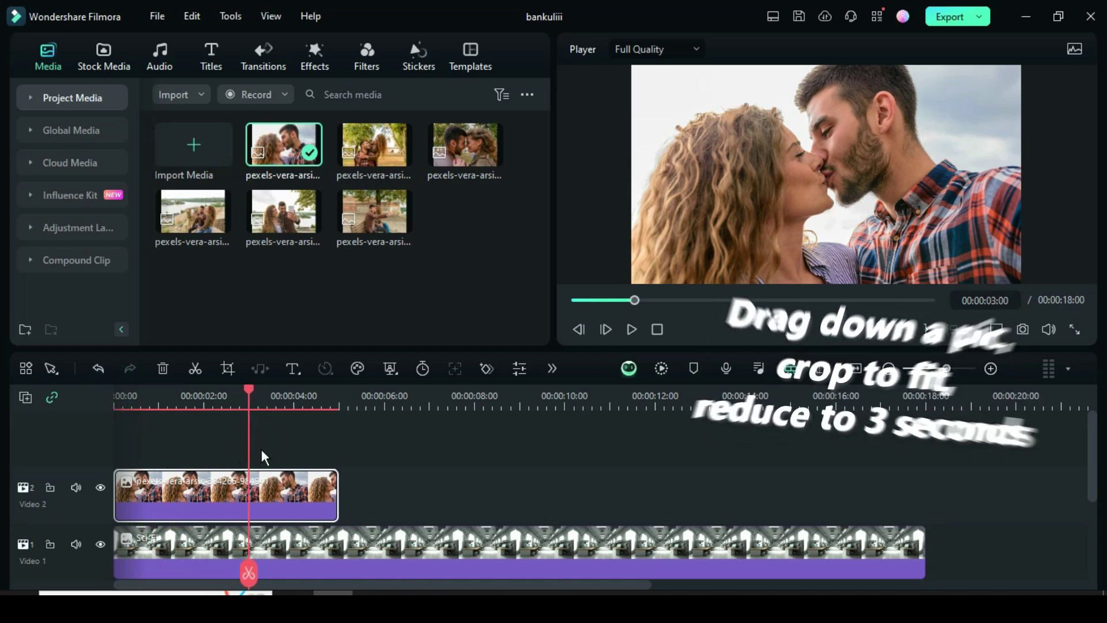
pyautogui.click(195, 368)
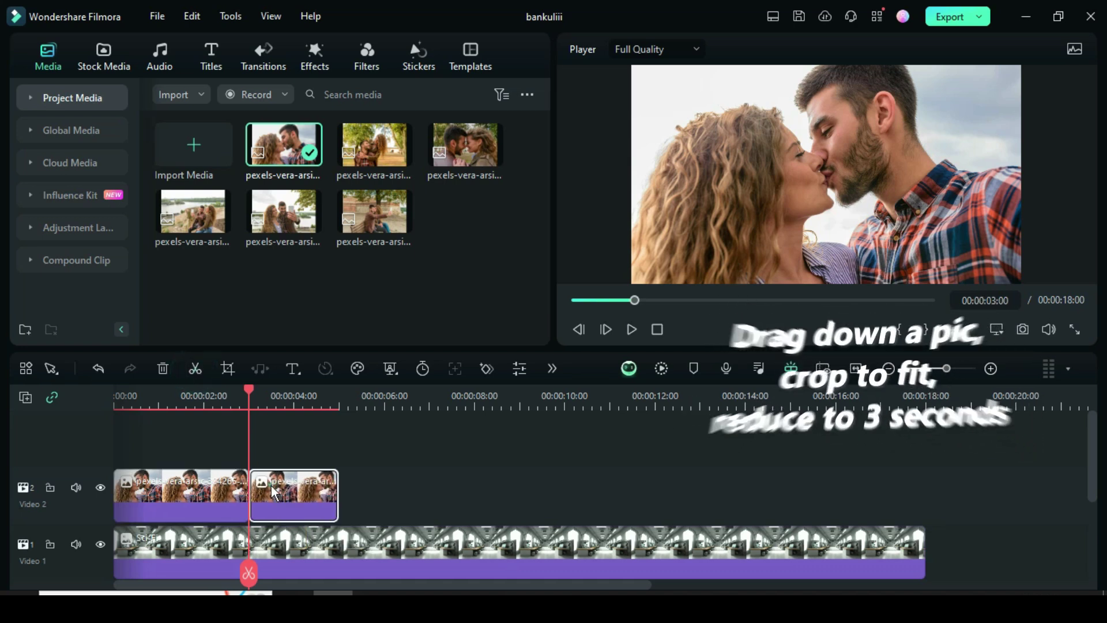
pyautogui.click(163, 369)
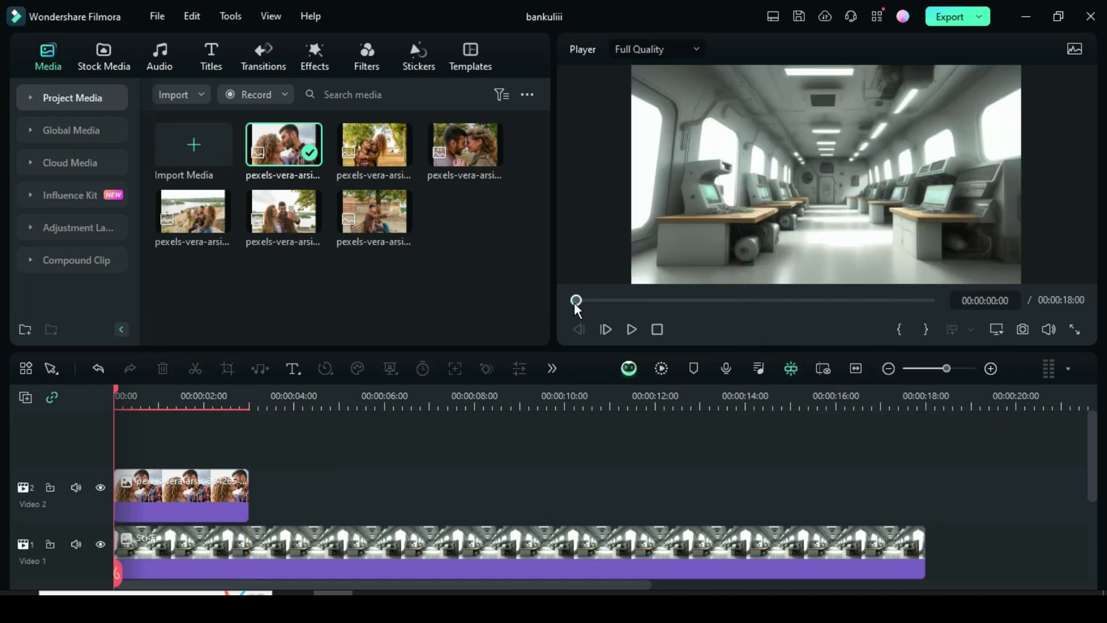
pyautogui.click(574, 301)
pyautogui.scroll(3, 196, 496)
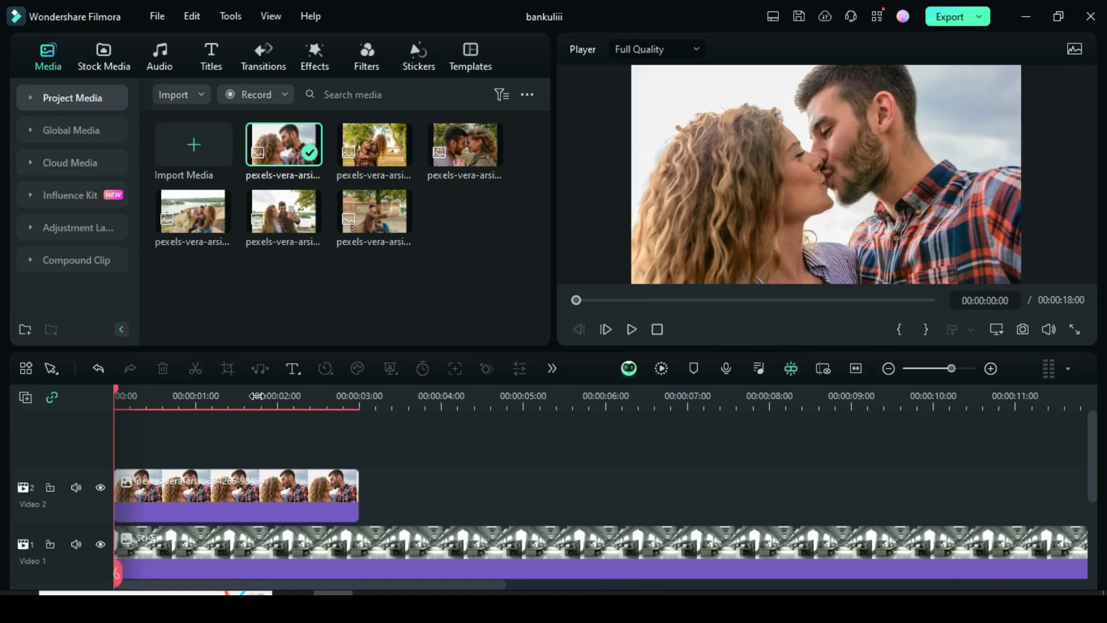
pyautogui.click(227, 484)
# - Scale the couple photo clip to 144%
pyautogui.doubleClick(222, 486)
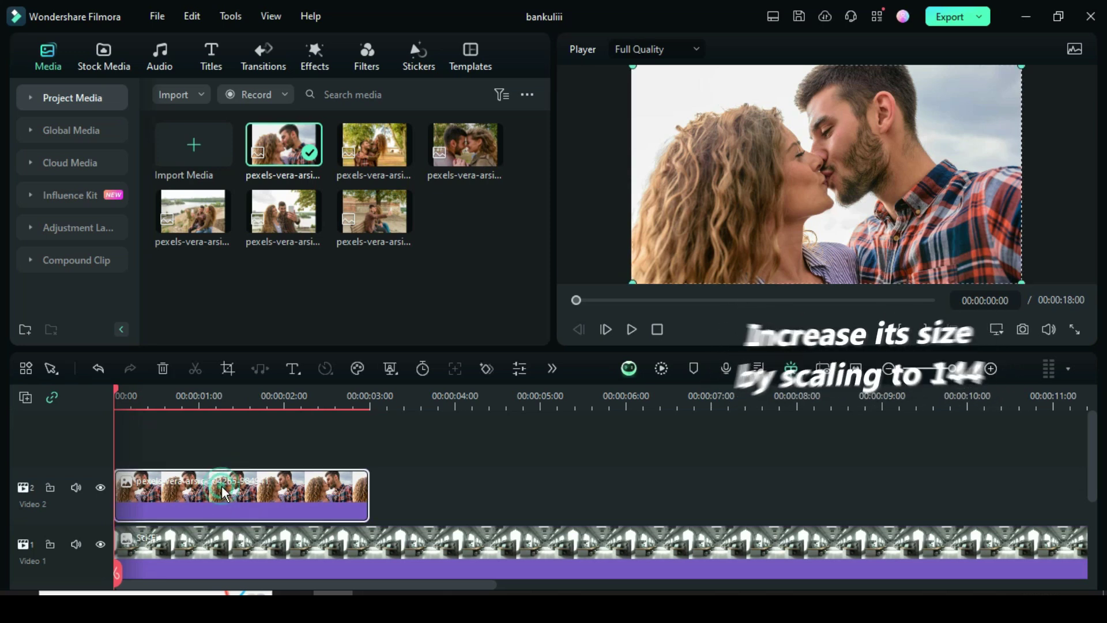
pyautogui.click(459, 172)
pyautogui.write('1')
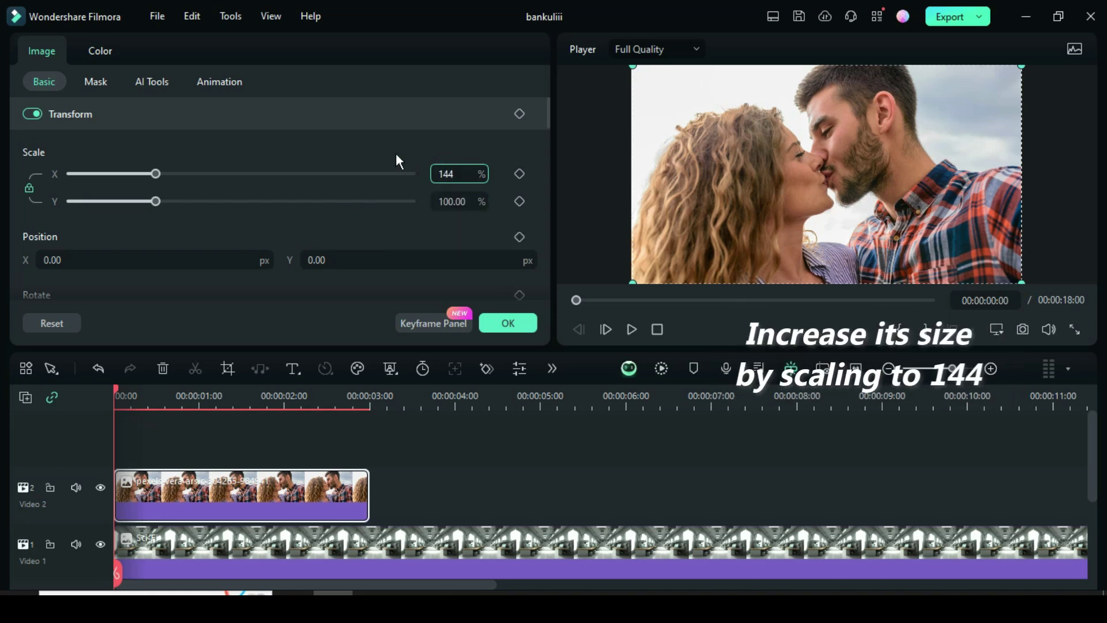
pyautogui.write('44')
pyautogui.press('Return')
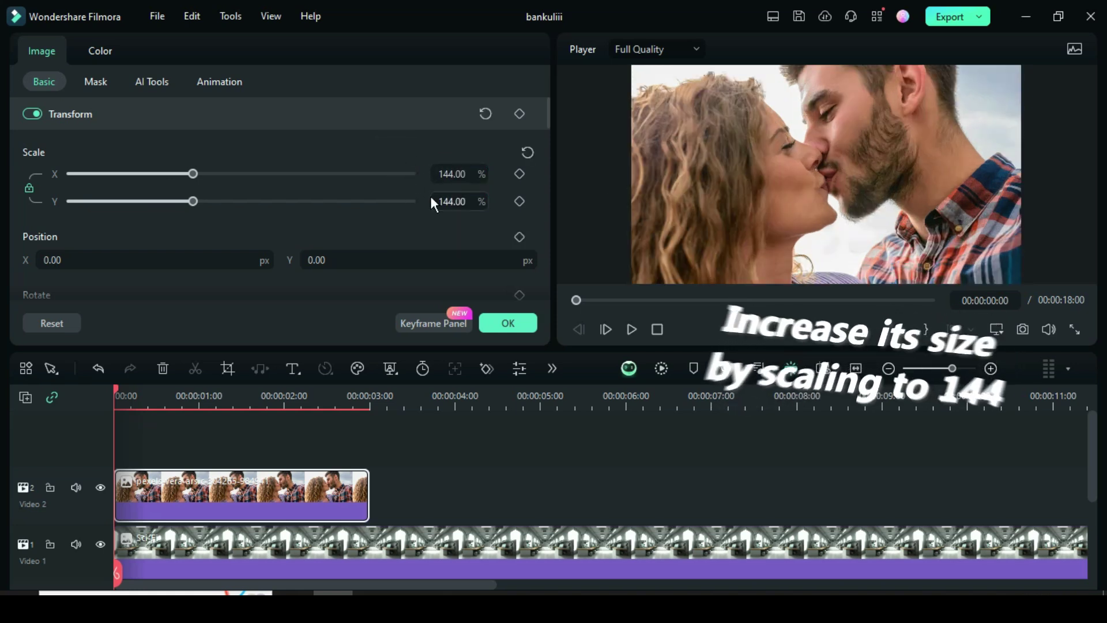
pyautogui.click(500, 322)
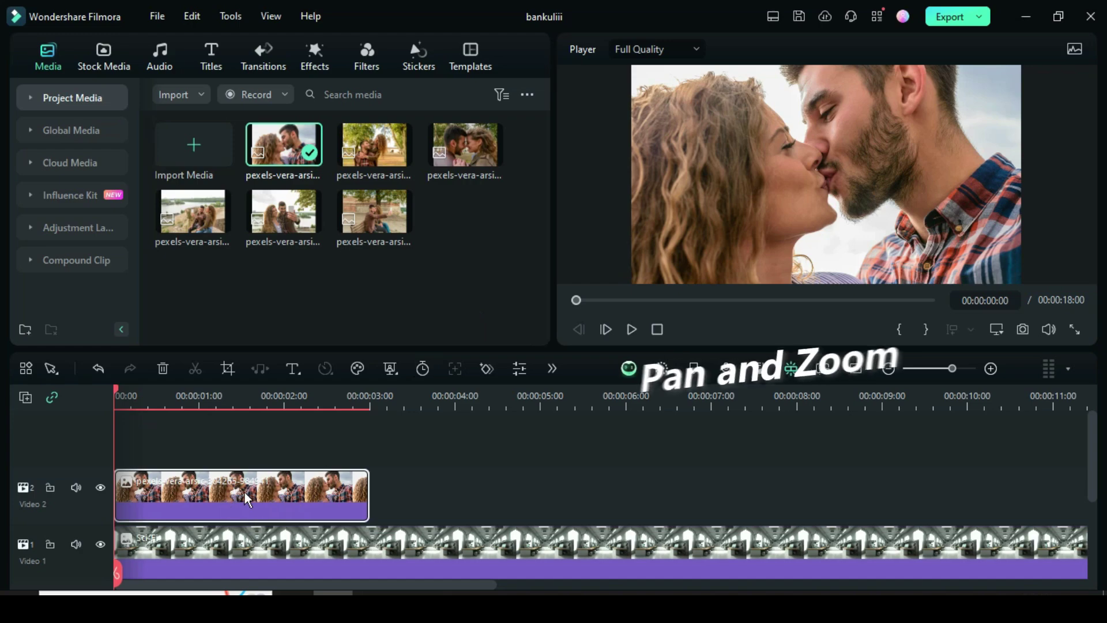
# - Apply a 16:9 pan-and-zoom that starts close and widens to the full photo
pyautogui.click(226, 363)
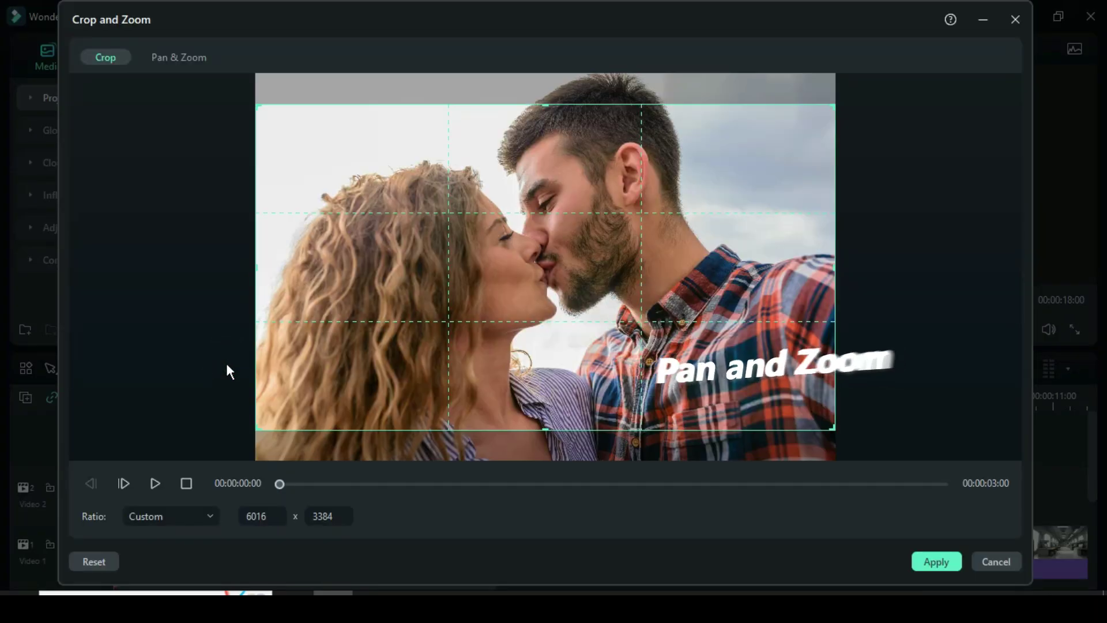
pyautogui.click(194, 515)
pyautogui.click(155, 305)
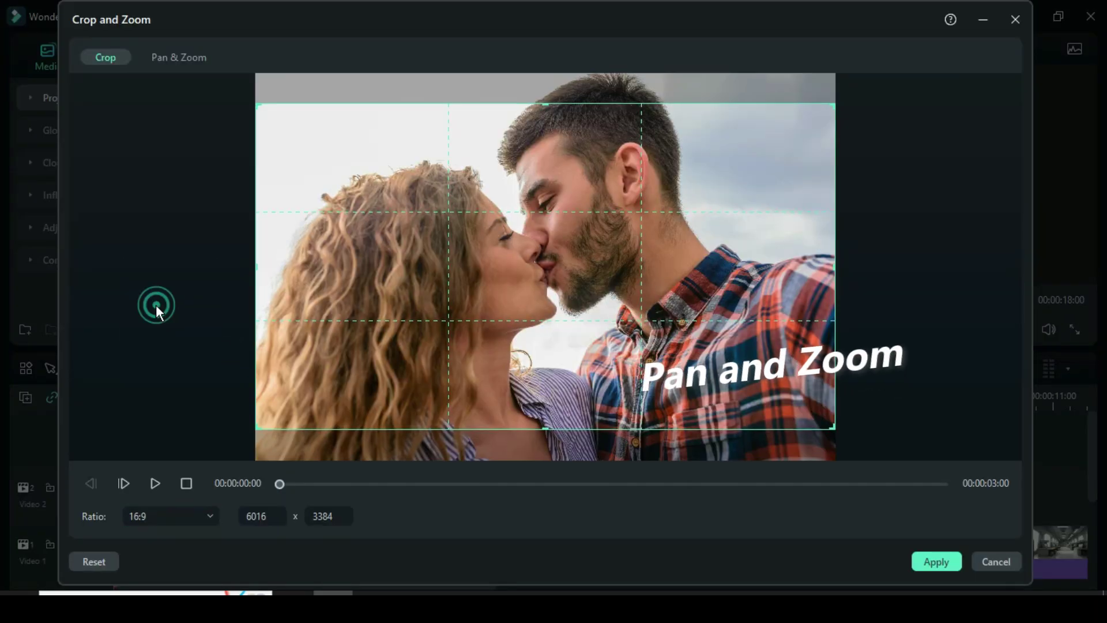
pyautogui.click(171, 58)
pyautogui.click(448, 266)
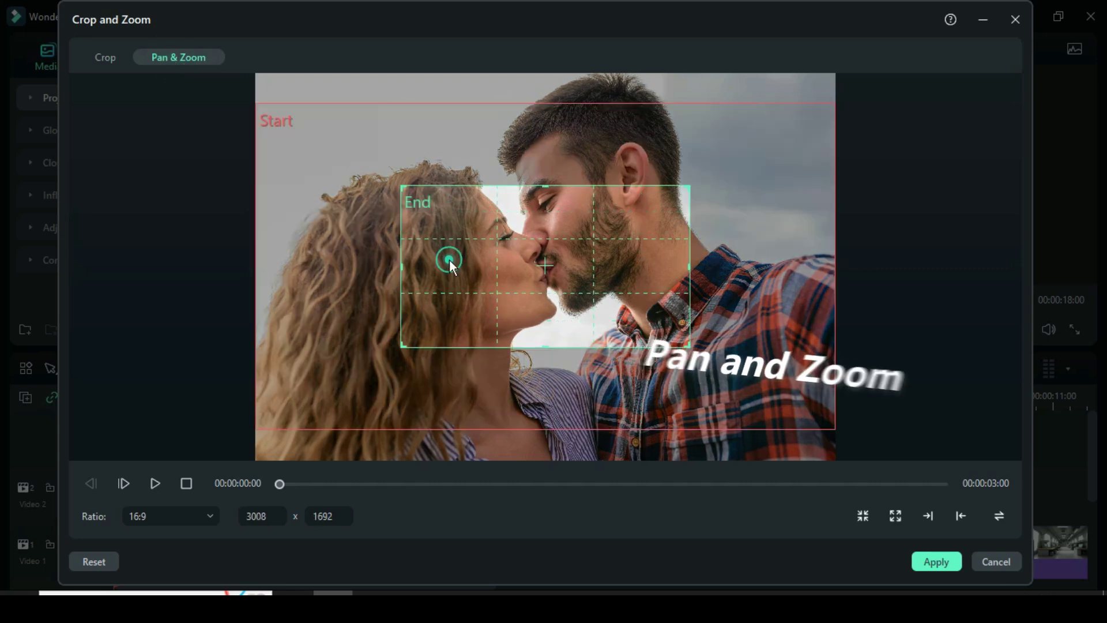
pyautogui.moveTo(403, 346); pyautogui.dragTo(316, 396)
pyautogui.moveTo(690, 185); pyautogui.dragTo(690, 203)
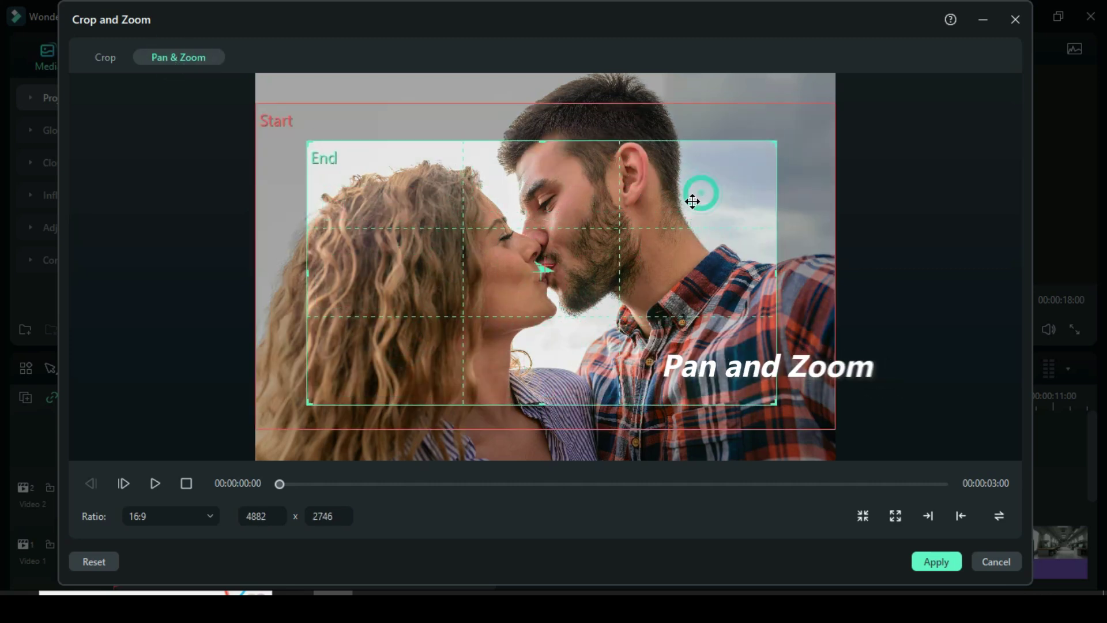
pyautogui.click(999, 515)
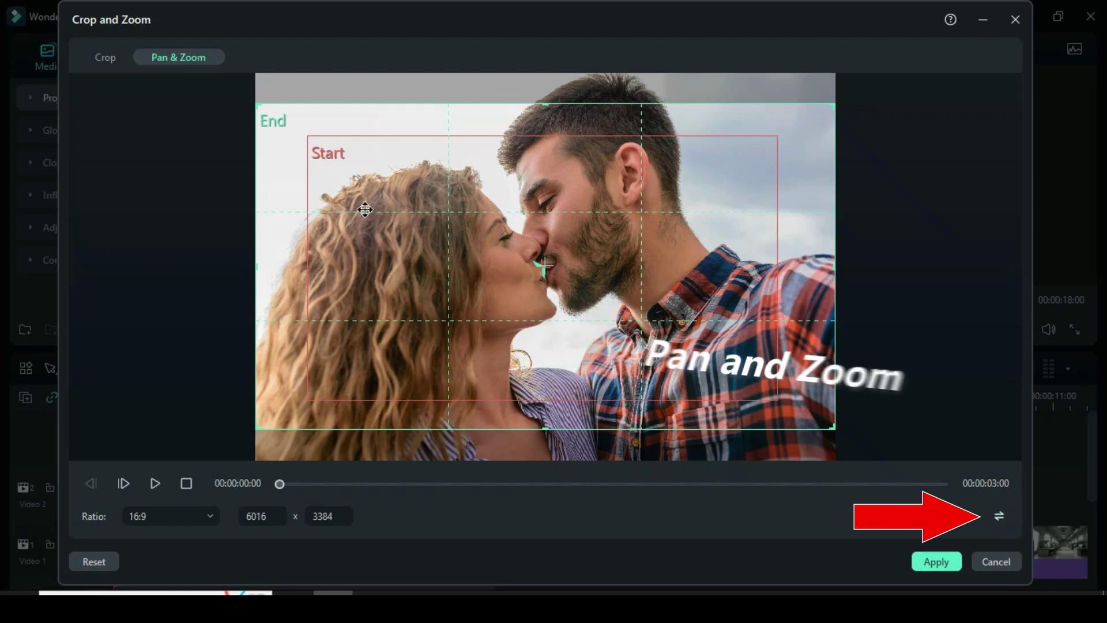
pyautogui.click(383, 219)
pyautogui.click(934, 561)
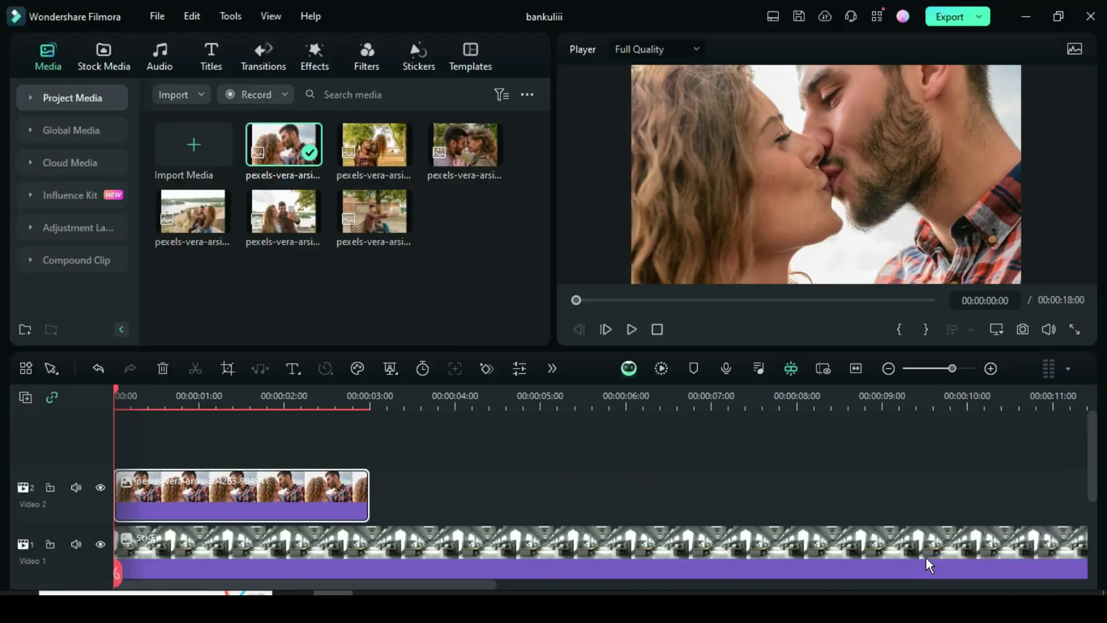
# - Copy the photo clip onto a new Video 3 track
pyautogui.rightClick(190, 482)
pyautogui.click(233, 36)
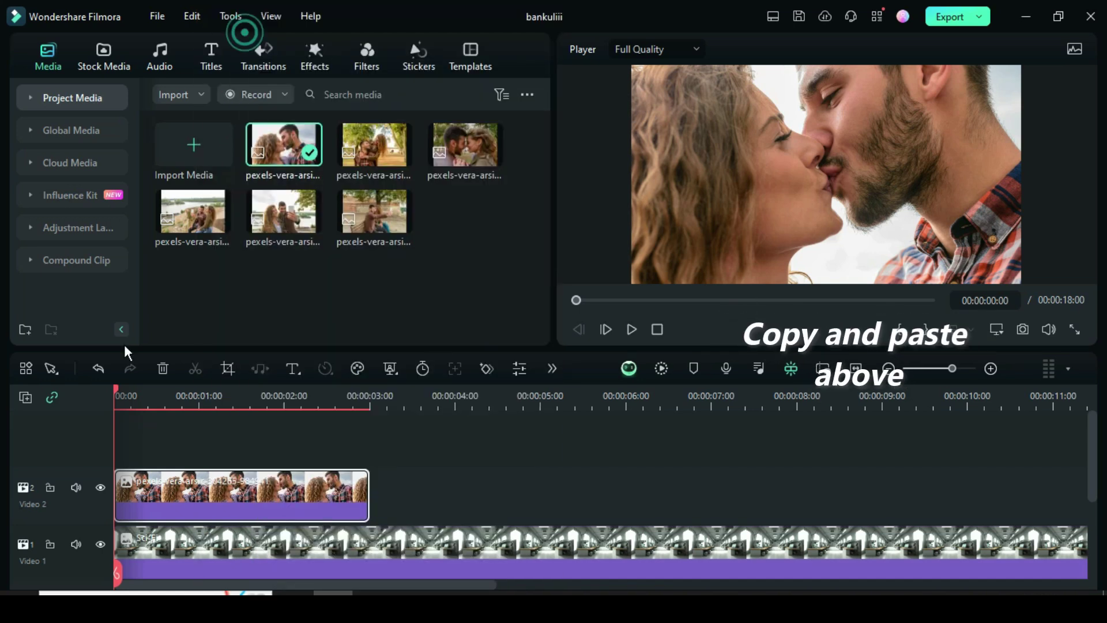
pyautogui.click(25, 396)
pyautogui.click(66, 425)
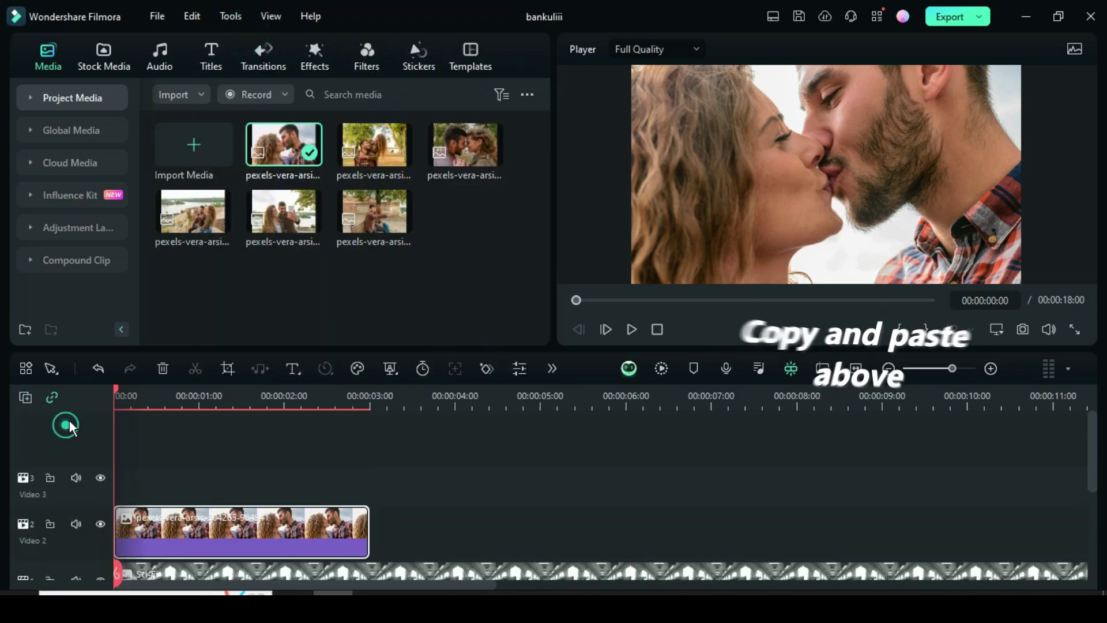
pyautogui.rightClick(127, 473)
pyautogui.click(163, 56)
pyautogui.click(573, 300)
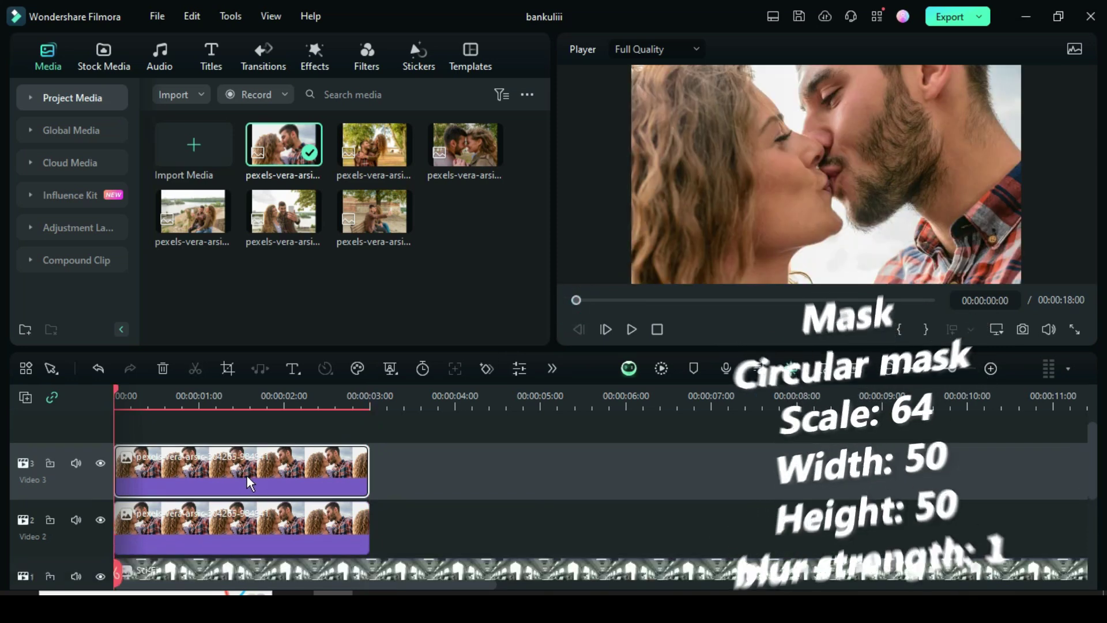
# - Give the Video 3 photo a circle mask and hide the Video 2 track
pyautogui.doubleClick(247, 476)
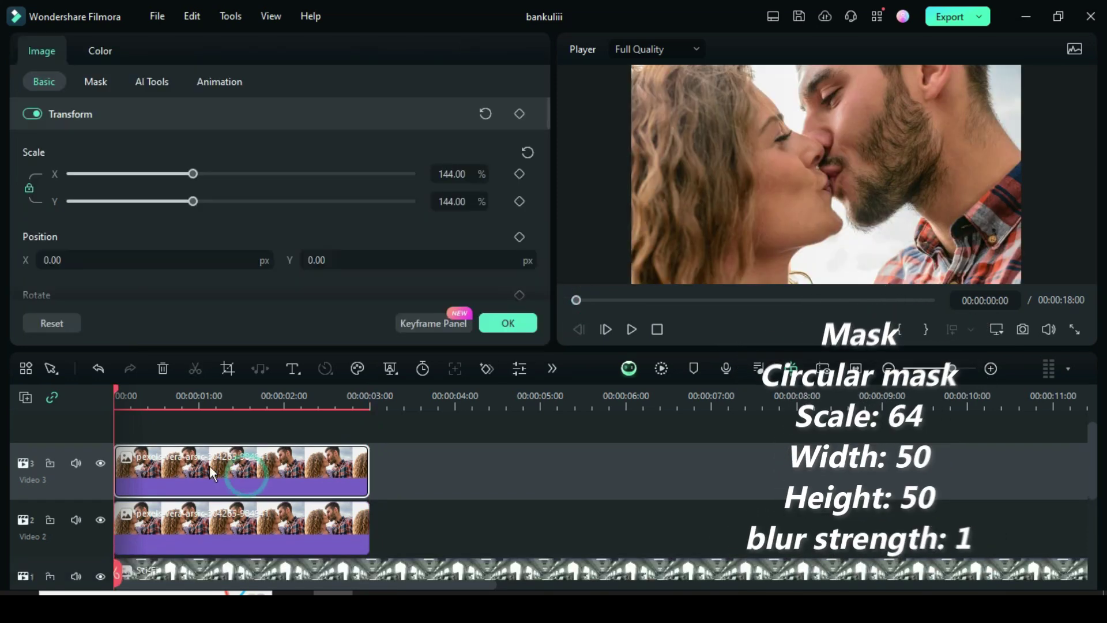
pyautogui.click(96, 82)
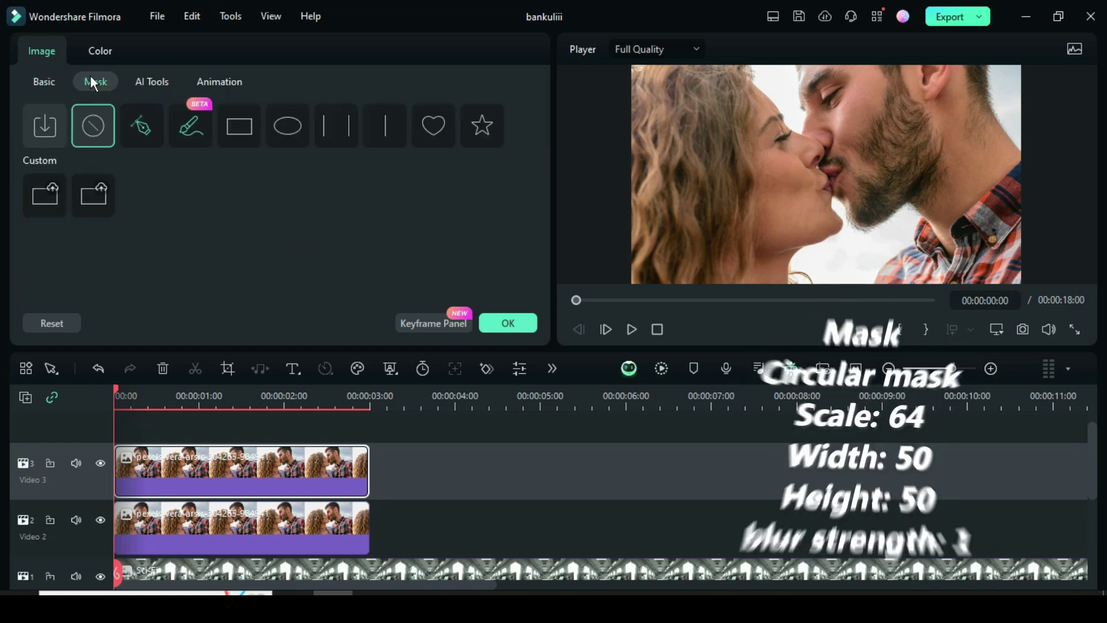
pyautogui.click(280, 126)
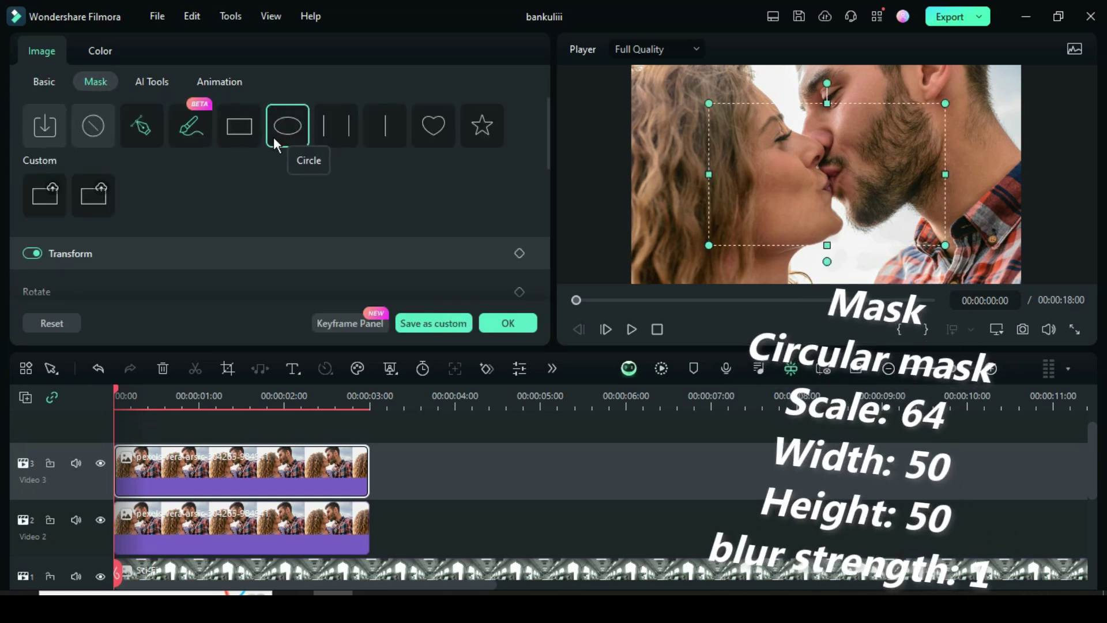
pyautogui.click(99, 520)
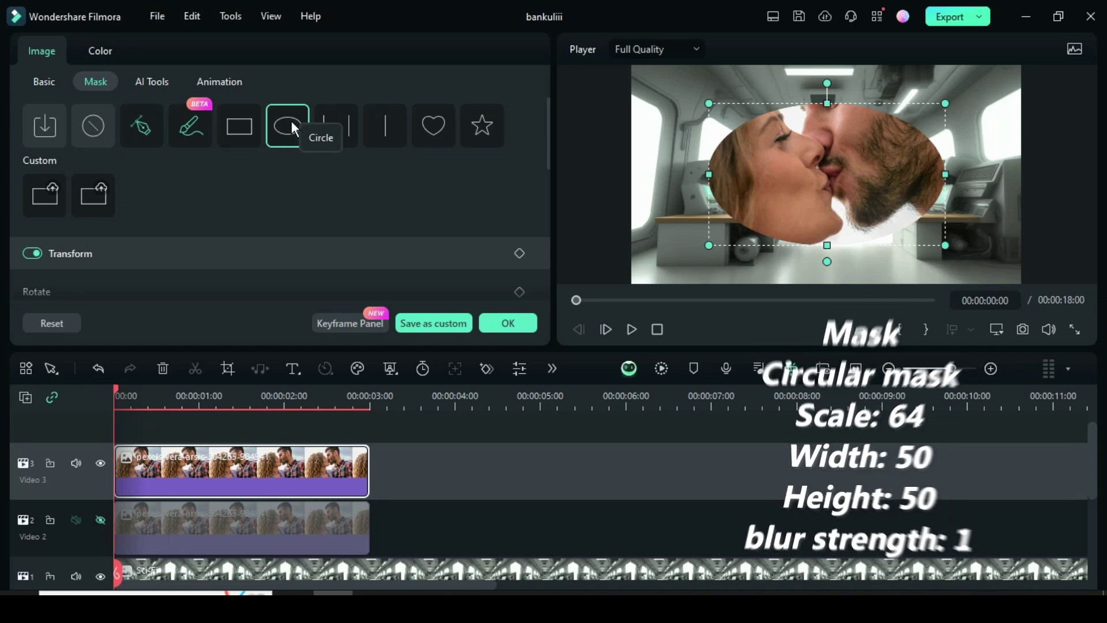
pyautogui.moveTo(548, 116); pyautogui.dragTo(391, 240)
# - Set the mask height to 50 and the mask scale to 64
pyautogui.click(484, 261)
pyautogui.write('50')
pyautogui.press('Return')
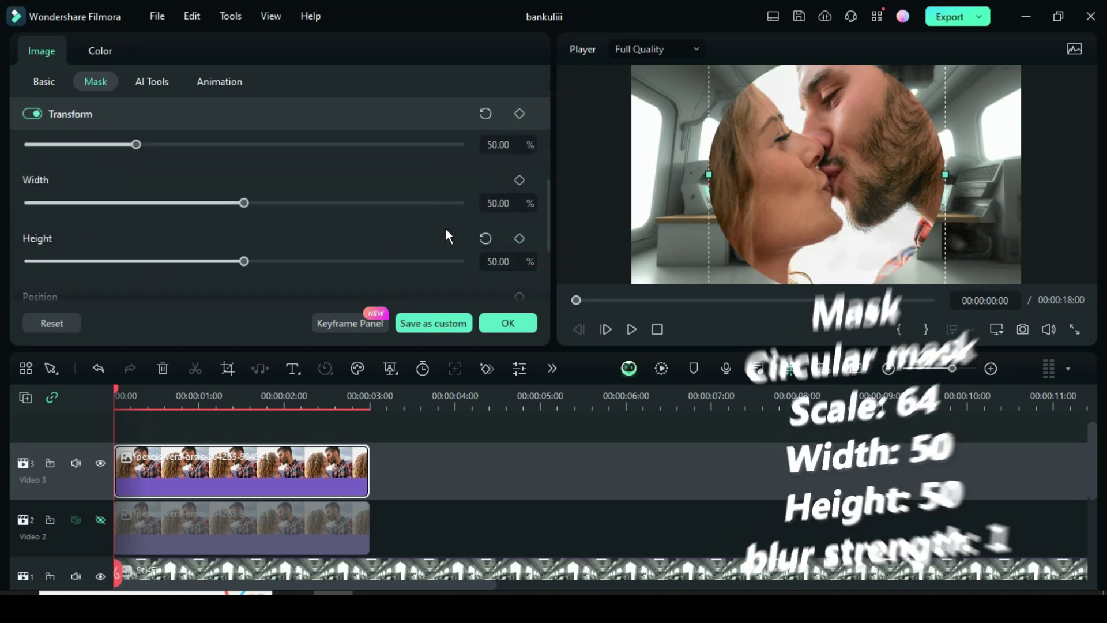
pyautogui.scroll(1, 549, 213)
pyautogui.click(499, 176)
pyautogui.write('64')
pyautogui.click(424, 158)
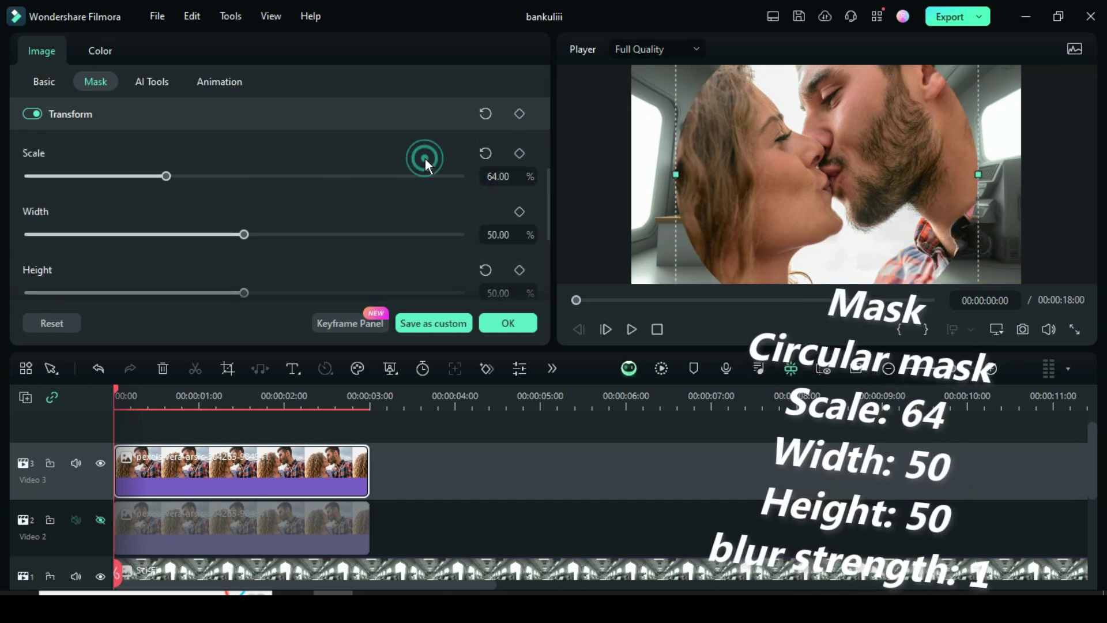
# - Set the mask blur strength to 1
pyautogui.scroll(-3, 548, 178)
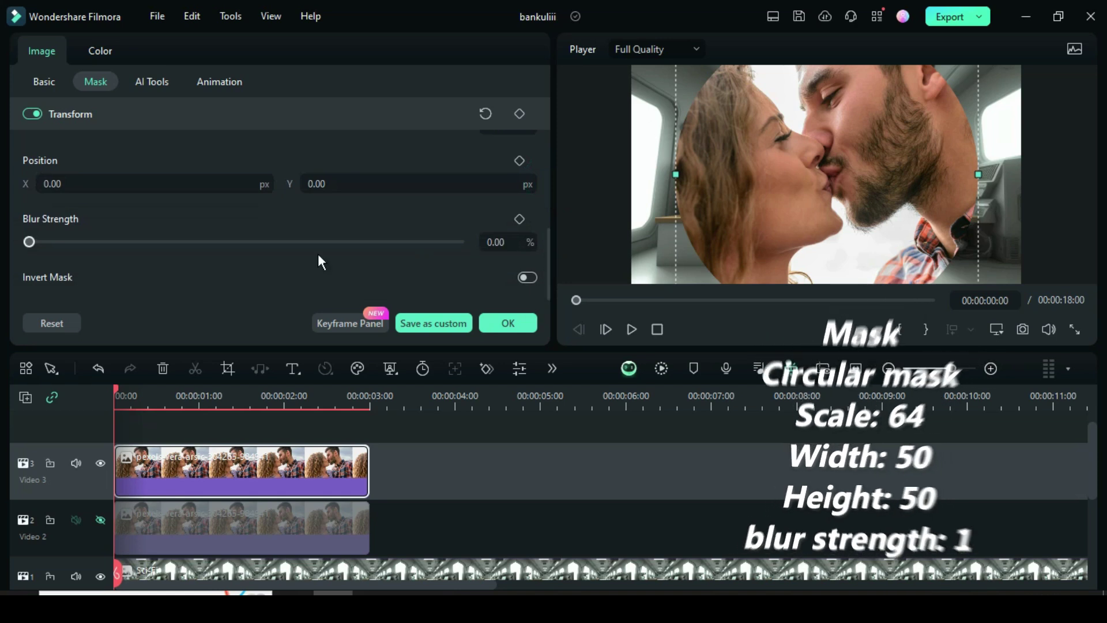
pyautogui.click(496, 242)
pyautogui.write('1')
pyautogui.click(440, 215)
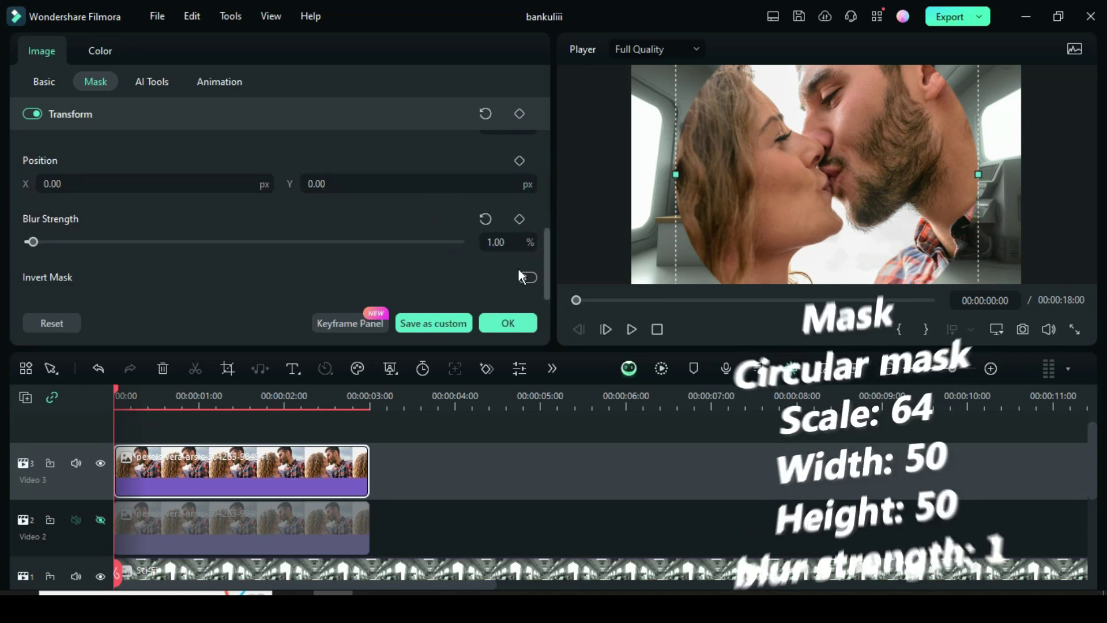
pyautogui.scroll(2, 545, 206)
pyautogui.moveTo(545, 205); pyautogui.dragTo(547, 130)
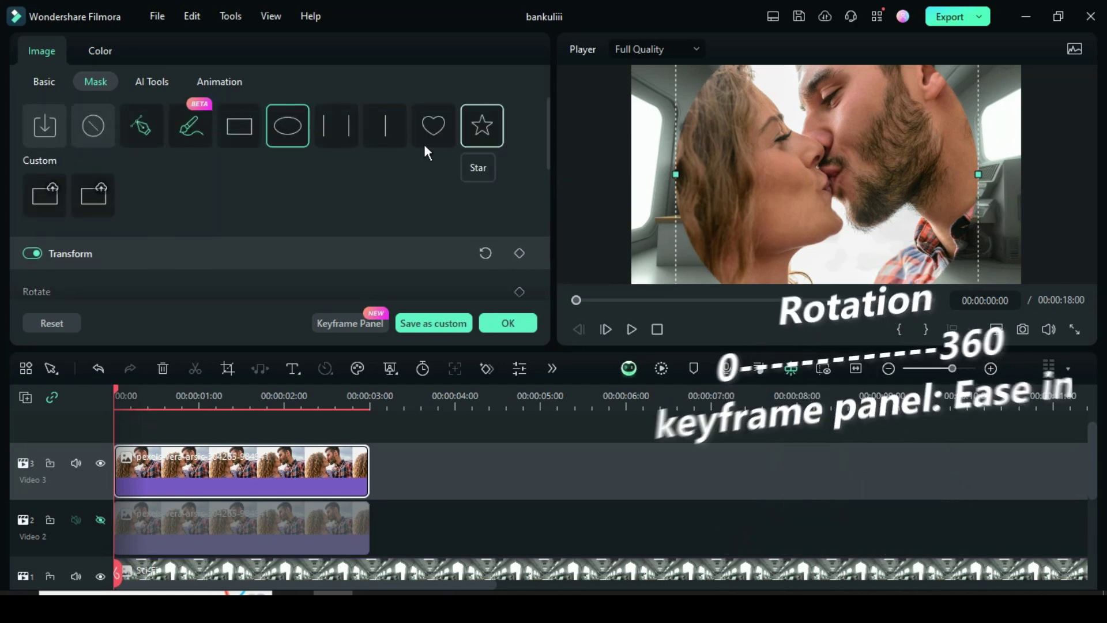
# - Keyframe the rotation at 0° at the start and 360° at 2:10
pyautogui.click(44, 81)
pyautogui.moveTo(547, 108); pyautogui.dragTo(548, 131)
pyautogui.scroll(1, 548, 132)
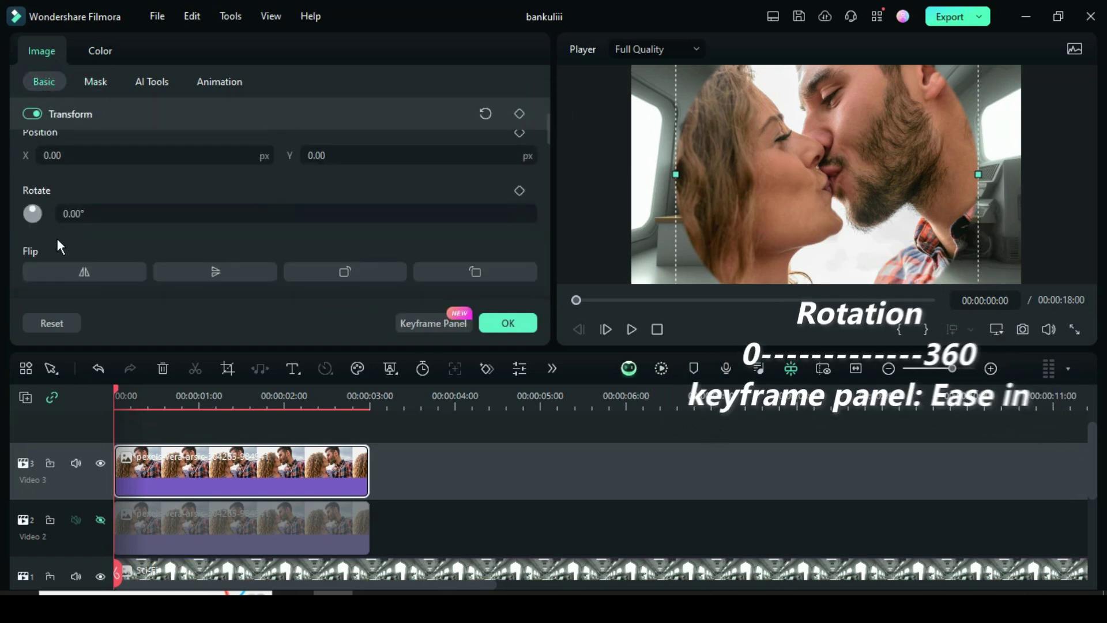
pyautogui.click(520, 190)
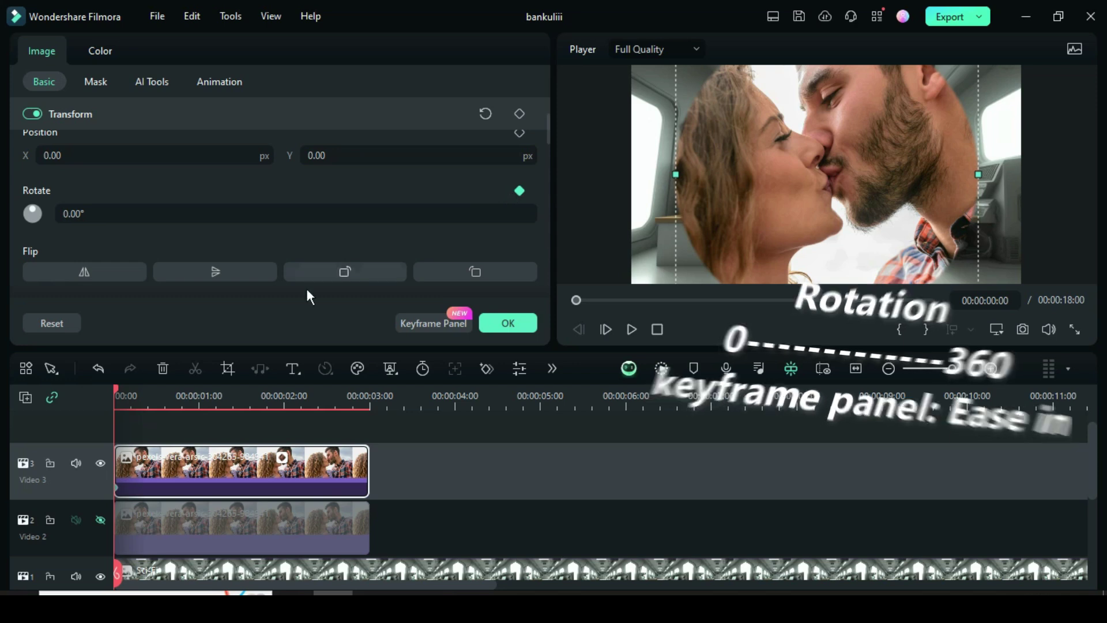
pyautogui.moveTo(115, 388); pyautogui.dragTo(317, 393)
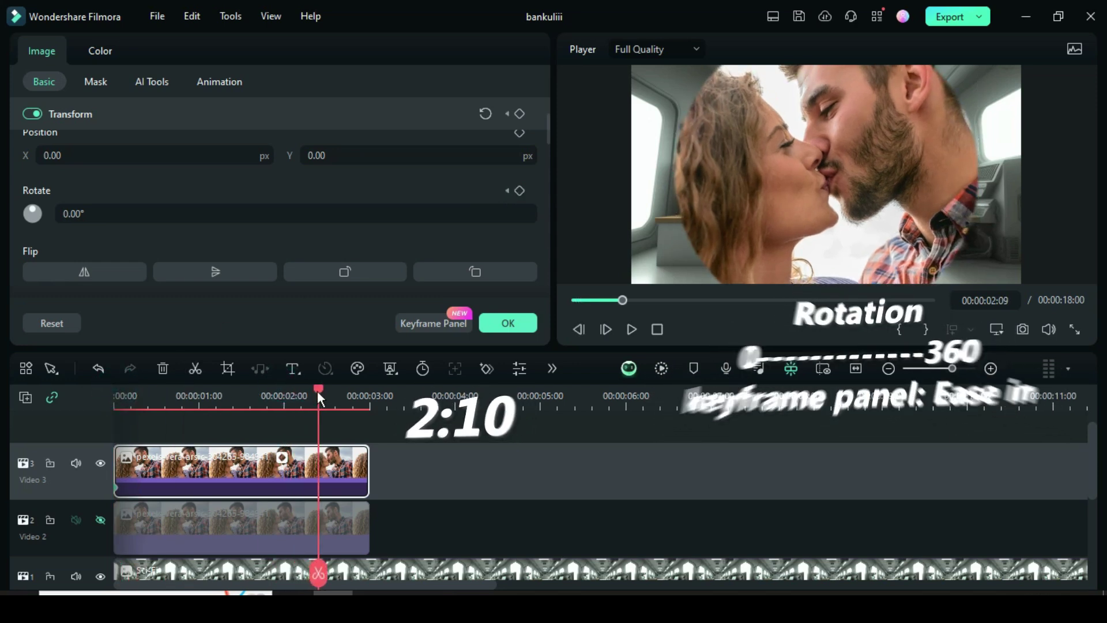
pyautogui.click(519, 190)
pyautogui.click(75, 214)
pyautogui.write('360')
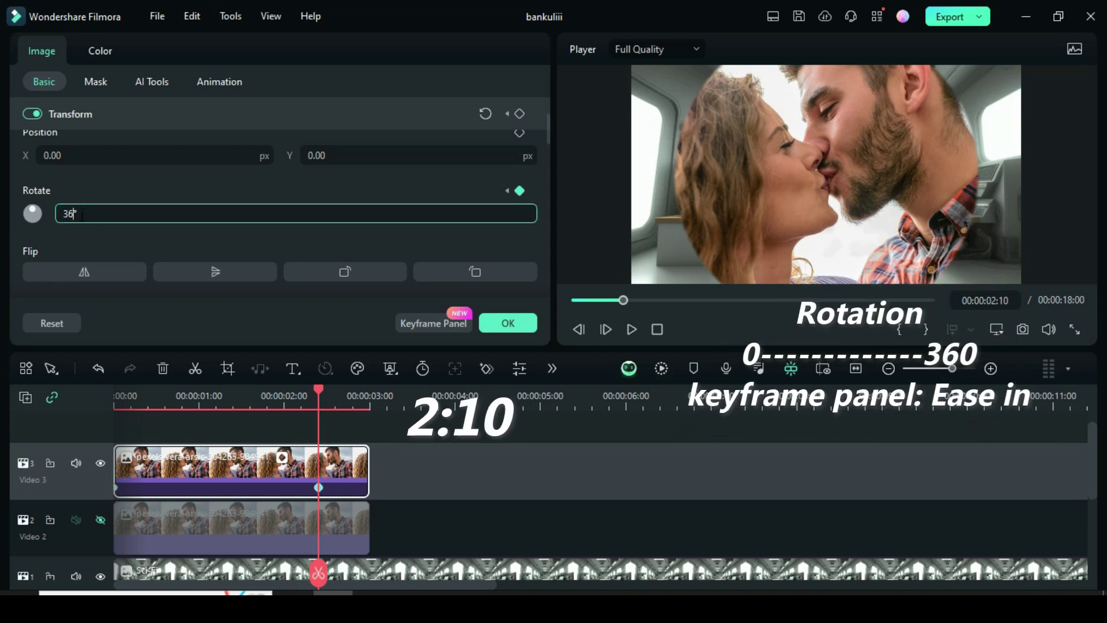
pyautogui.click(85, 182)
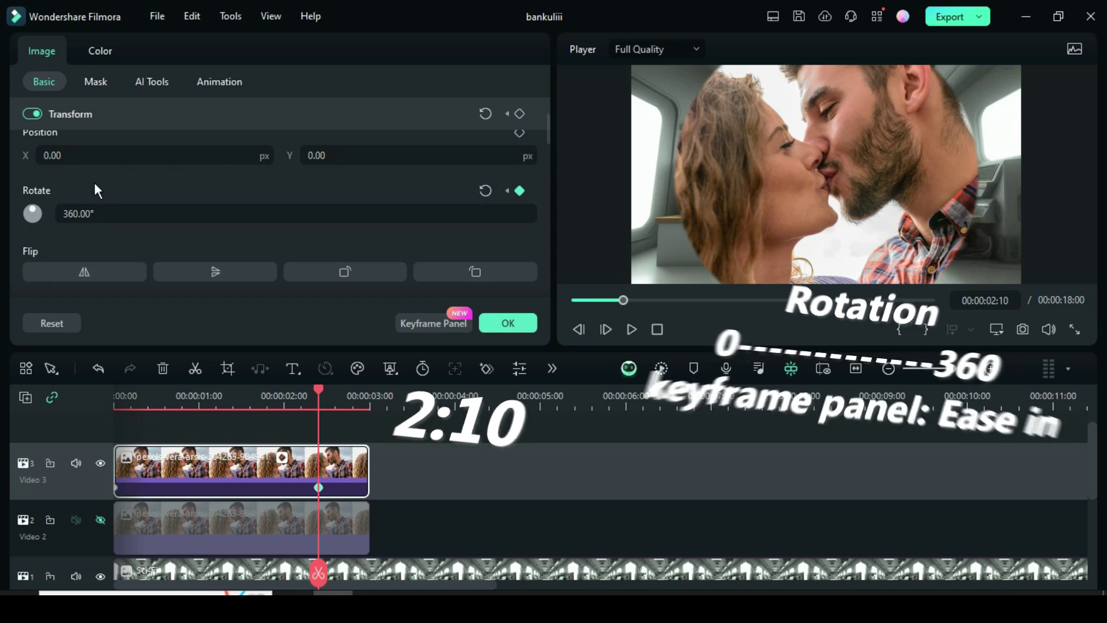
# - Ease in the rotation keyframes, close the properties, and render a preview
pyautogui.click(418, 325)
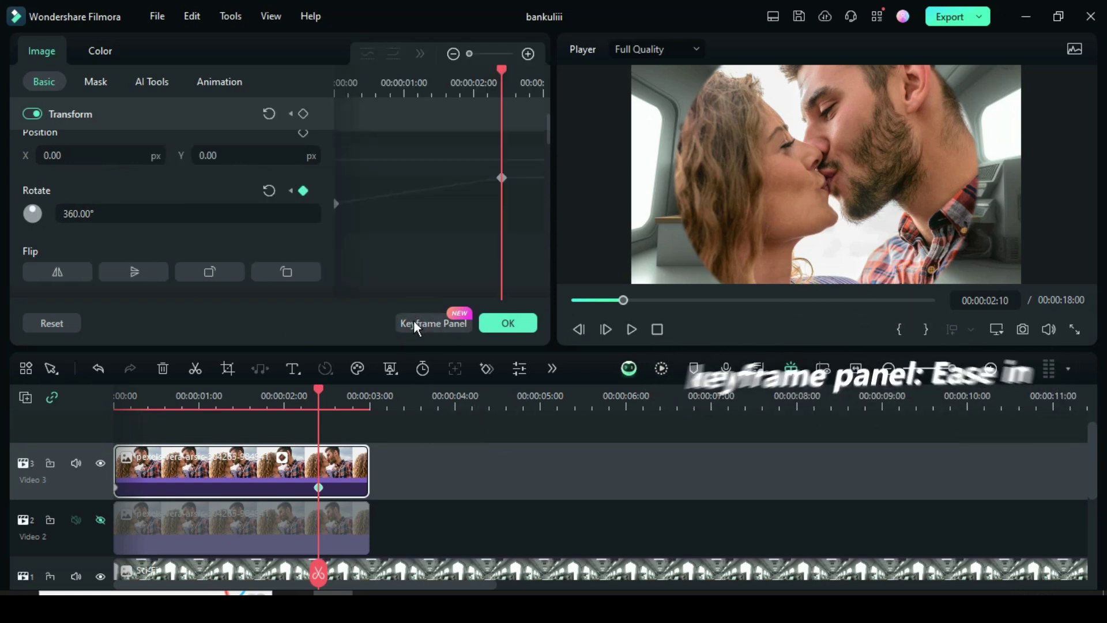
pyautogui.moveTo(522, 217); pyautogui.dragTo(333, 164)
pyautogui.rightClick(501, 179)
pyautogui.click(535, 338)
pyautogui.click(434, 322)
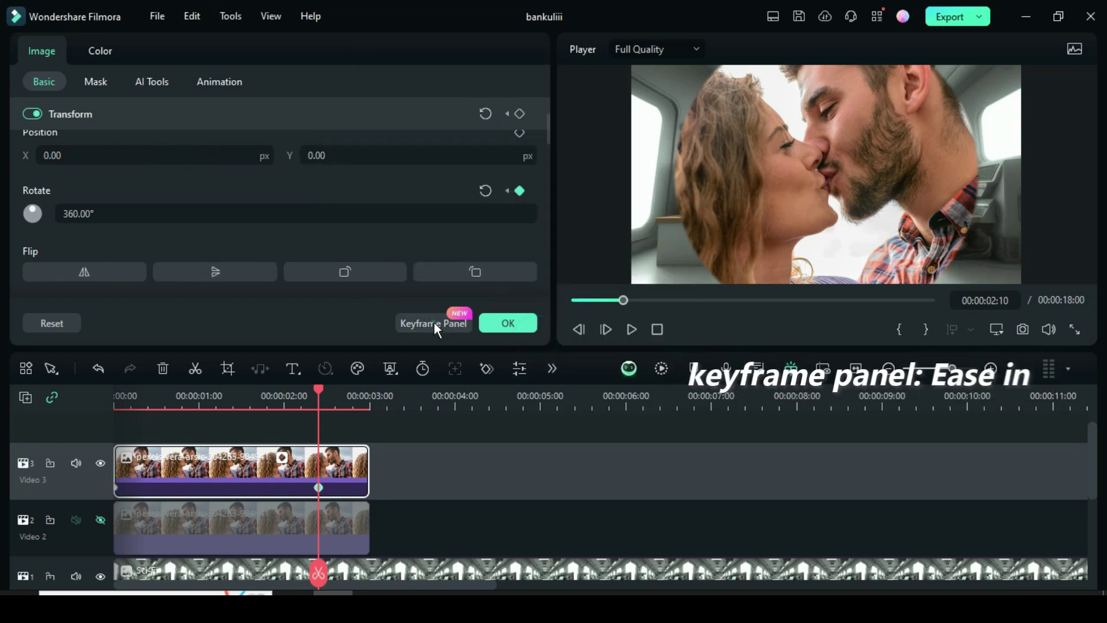
pyautogui.click(507, 323)
pyautogui.click(574, 300)
pyautogui.click(661, 368)
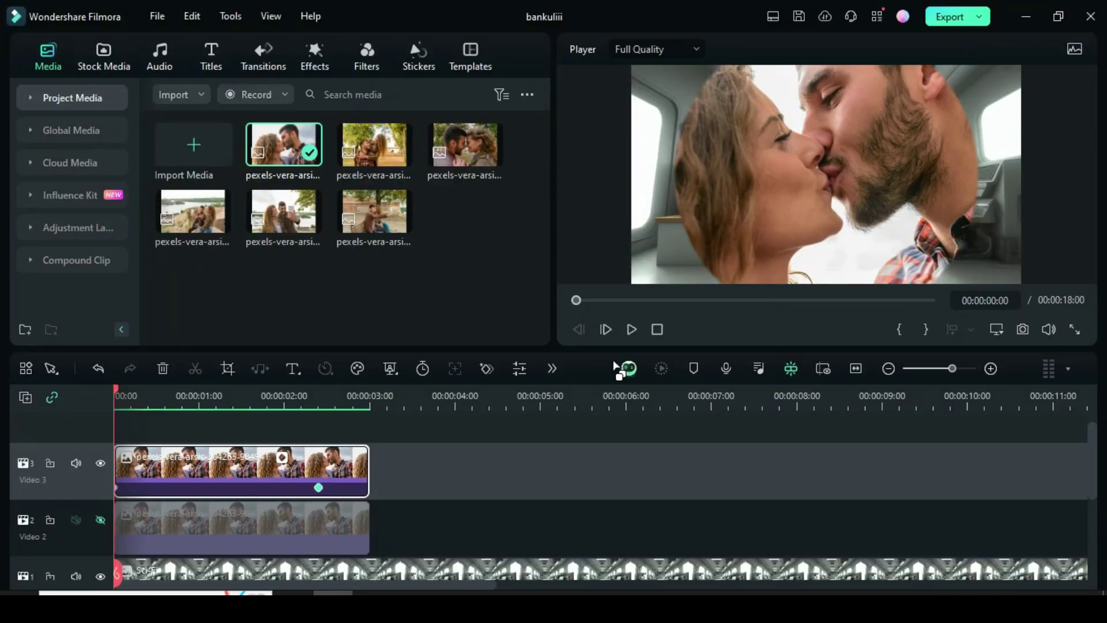
# - Play back the spin, then paste a copy of the Video 3 clip onto a new Video 4 track
pyautogui.click(630, 329)
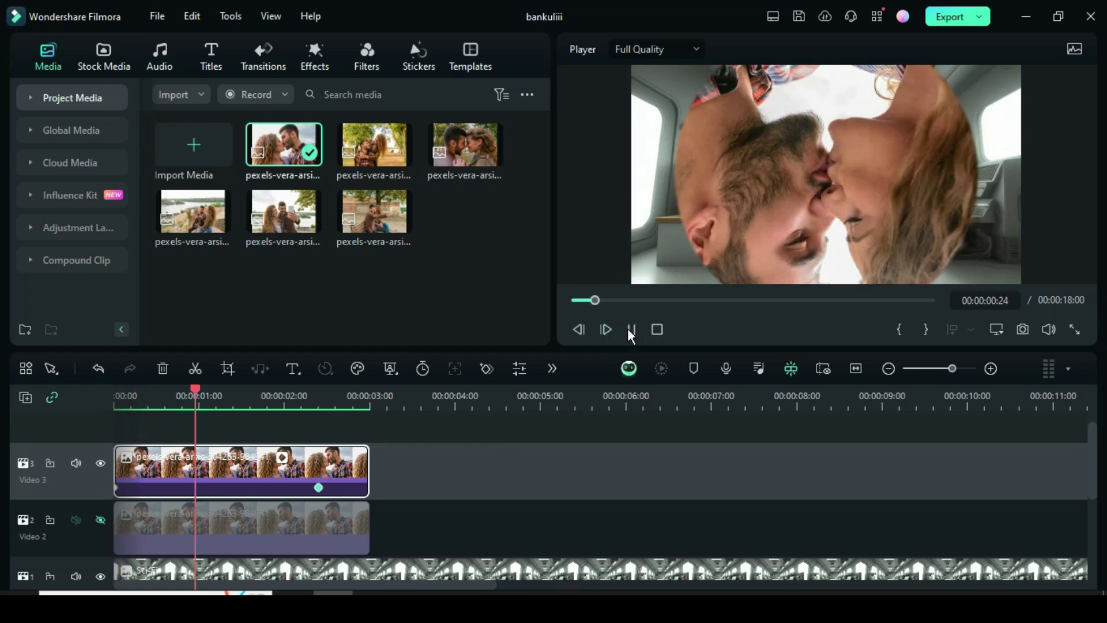
pyautogui.click(574, 301)
pyautogui.rightClick(208, 458)
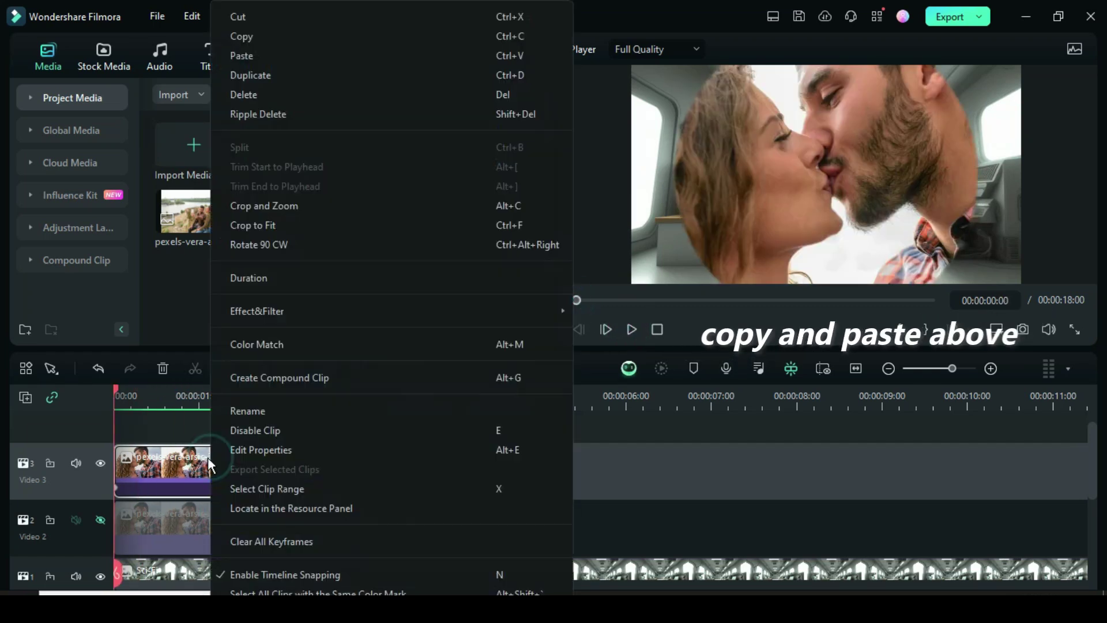
pyautogui.click(244, 39)
pyautogui.rightClick(60, 400)
pyautogui.click(79, 423)
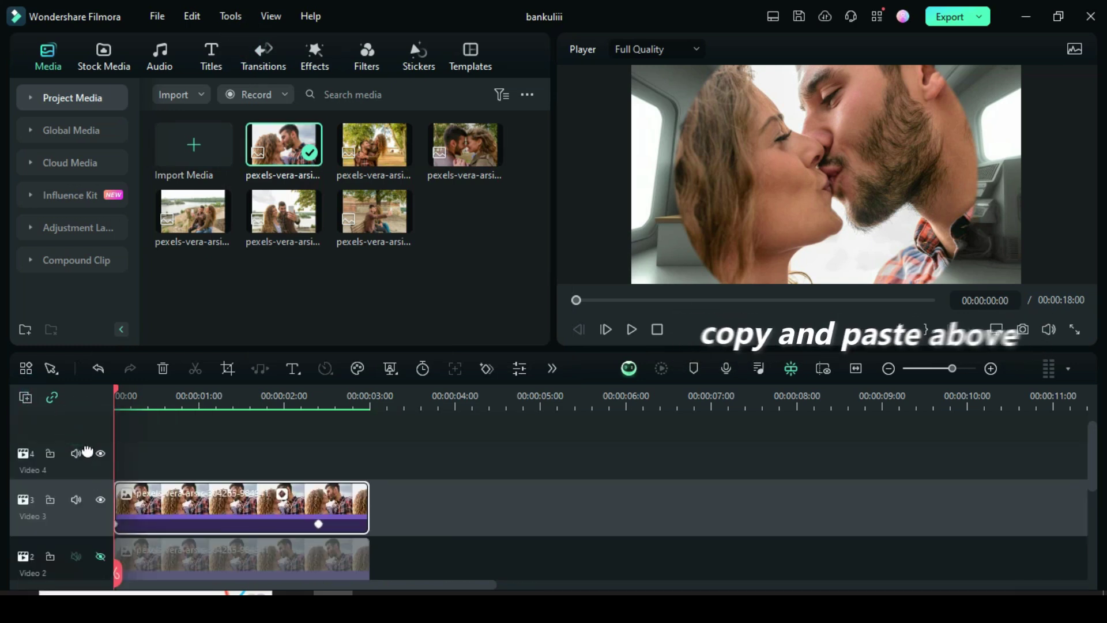
pyautogui.click(124, 447)
pyautogui.rightClick(123, 447)
pyautogui.click(156, 55)
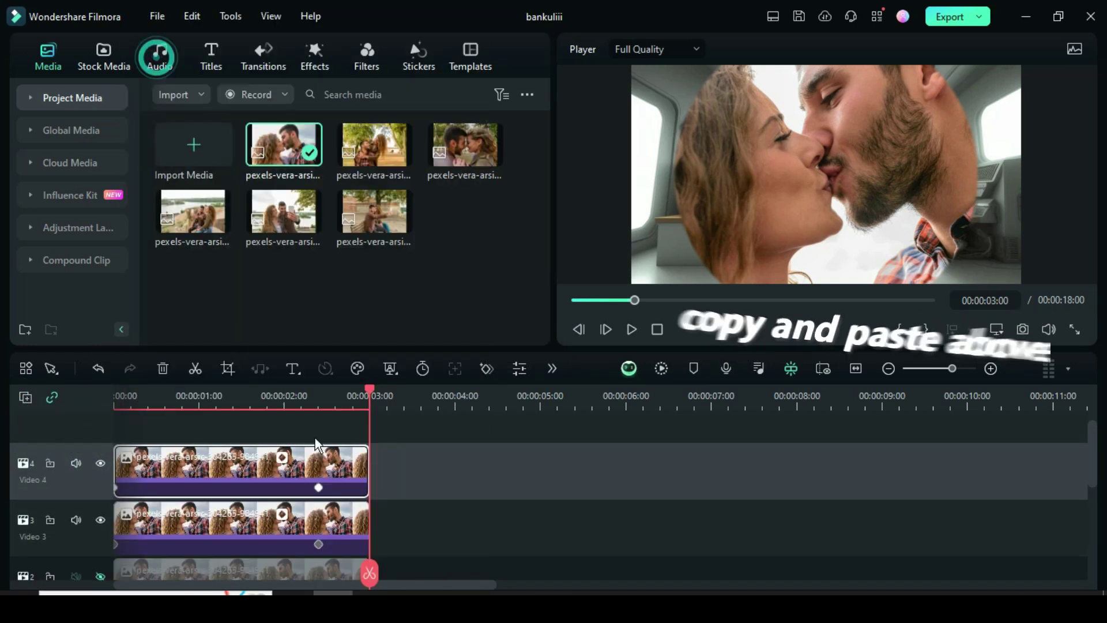
pyautogui.click(575, 300)
# - Set the Video 4 copy's mask scale to 44
pyautogui.doubleClick(233, 466)
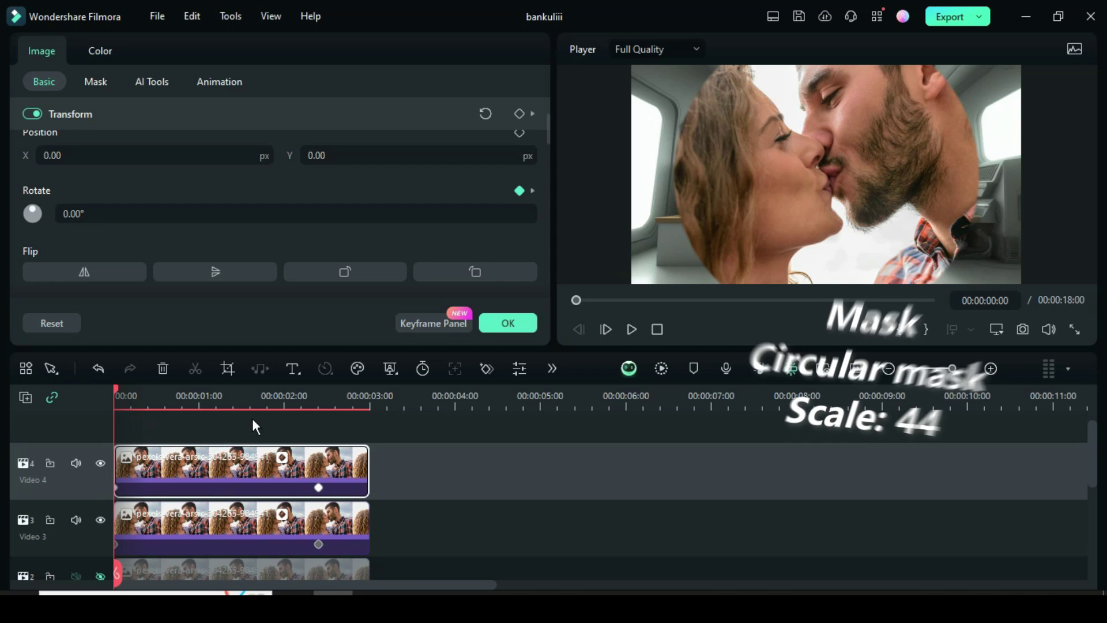
pyautogui.click(95, 82)
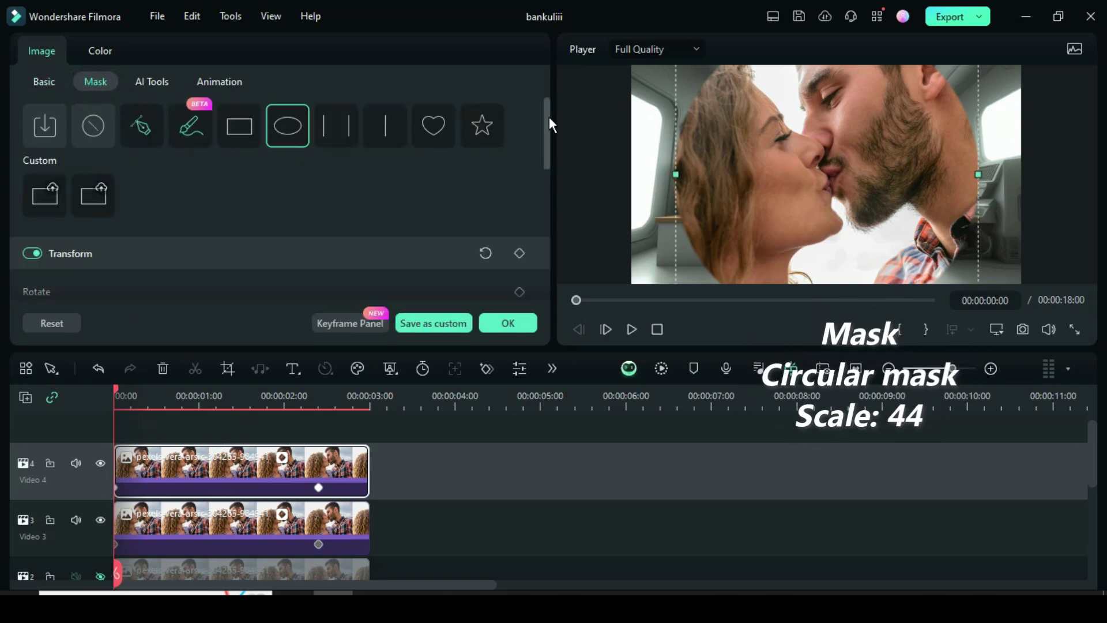
pyautogui.moveTo(549, 117); pyautogui.dragTo(552, 176)
pyautogui.click(499, 199)
pyautogui.write('44')
pyautogui.click(427, 176)
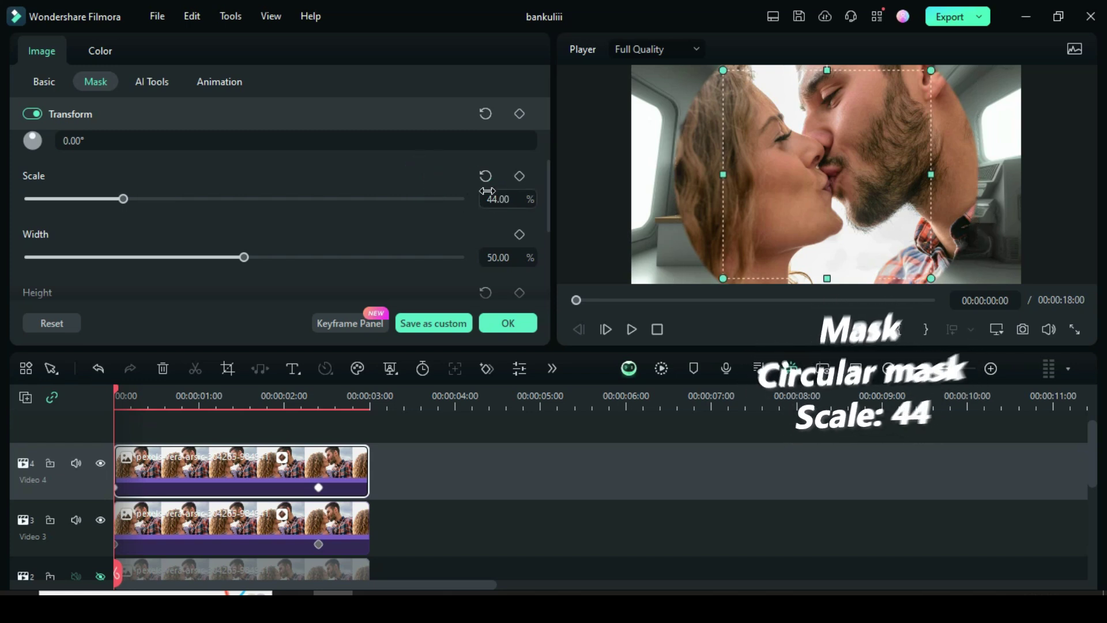
# - Reverse the spin to 360° at the start and 0° at 2:10, then render a preview
pyautogui.click(48, 81)
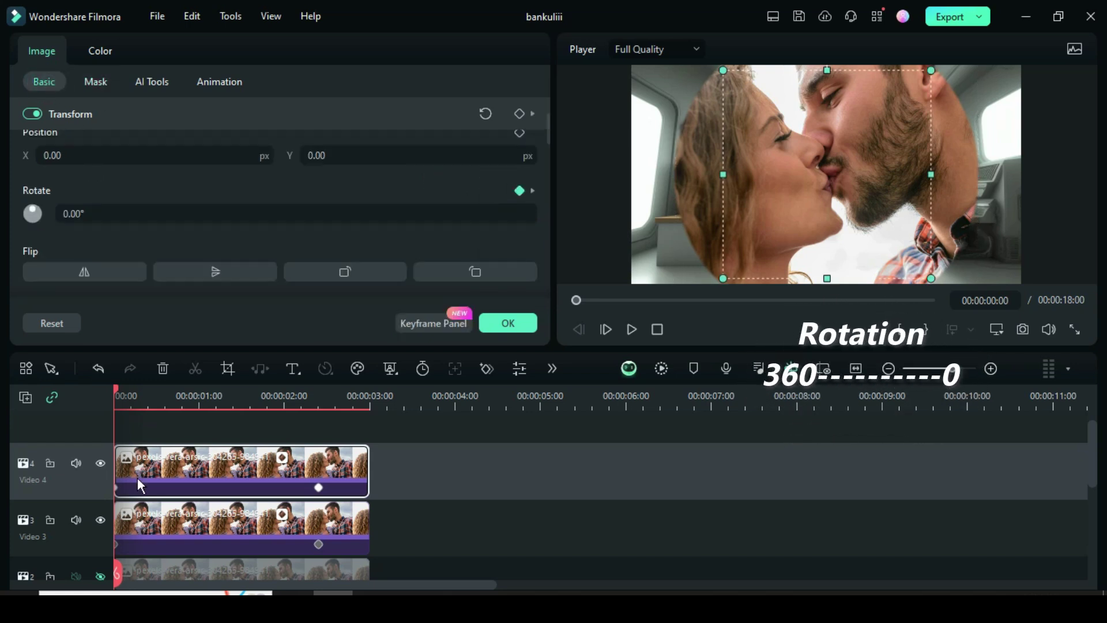
pyautogui.click(88, 218)
pyautogui.write('360')
pyautogui.click(106, 186)
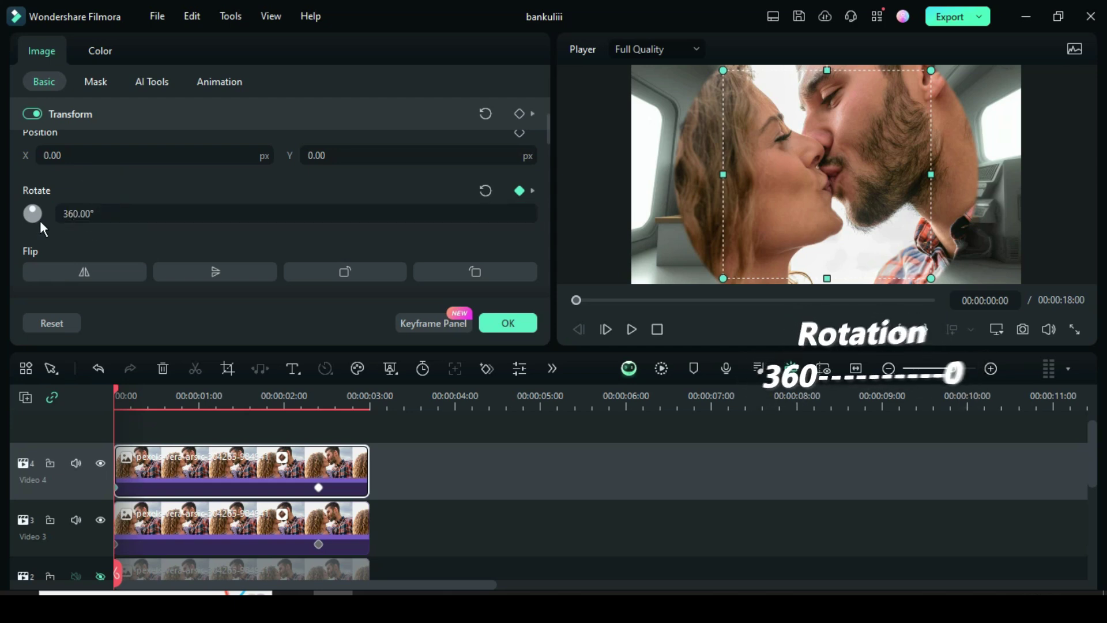
pyautogui.click(318, 487)
pyautogui.click(87, 214)
pyautogui.write('0')
pyautogui.click(96, 176)
pyautogui.click(575, 300)
pyautogui.press('Return')
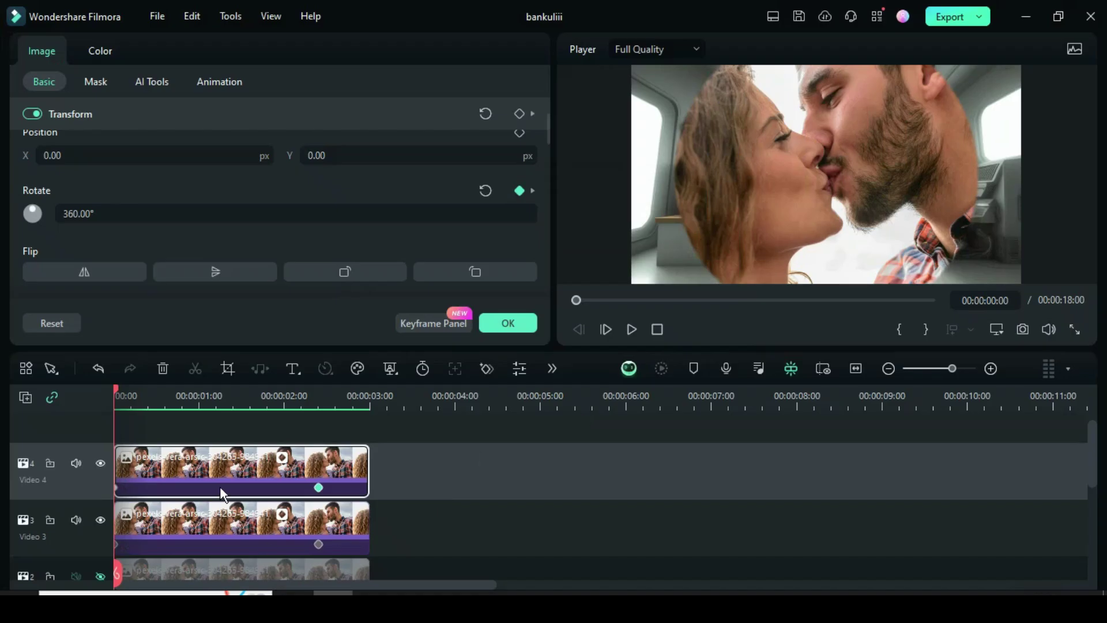
# - Play back the reversed spin and rewind to the start
pyautogui.click(631, 329)
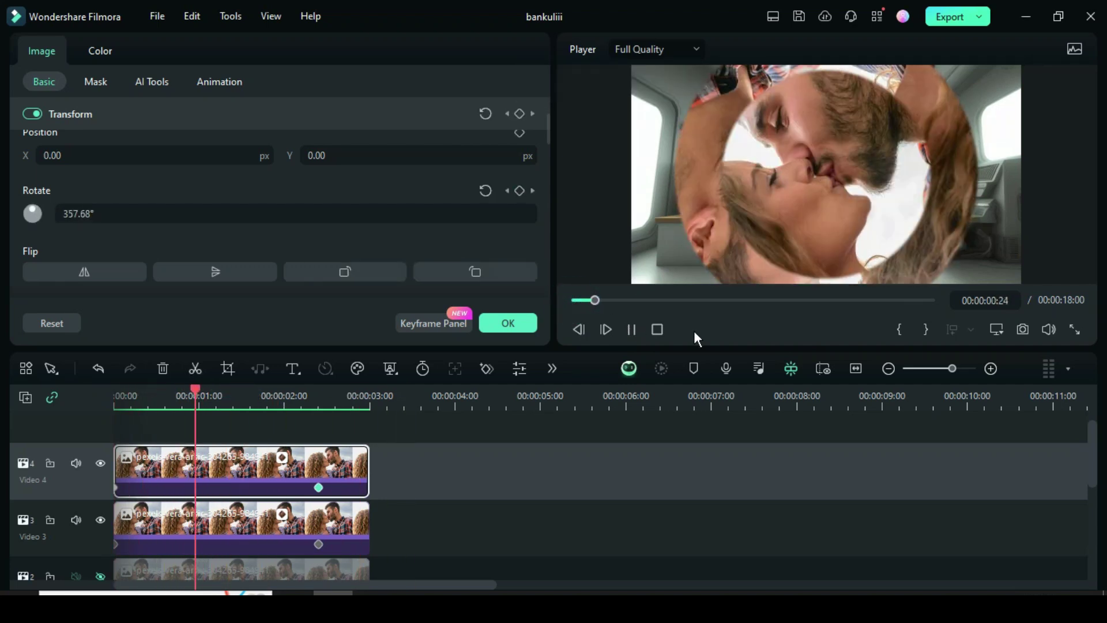
pyautogui.click(631, 329)
pyautogui.moveTo(410, 391); pyautogui.dragTo(116, 393)
# - Unhide the Video 2 track, render a preview, and play the layered animation
pyautogui.scroll(-2, 173, 473)
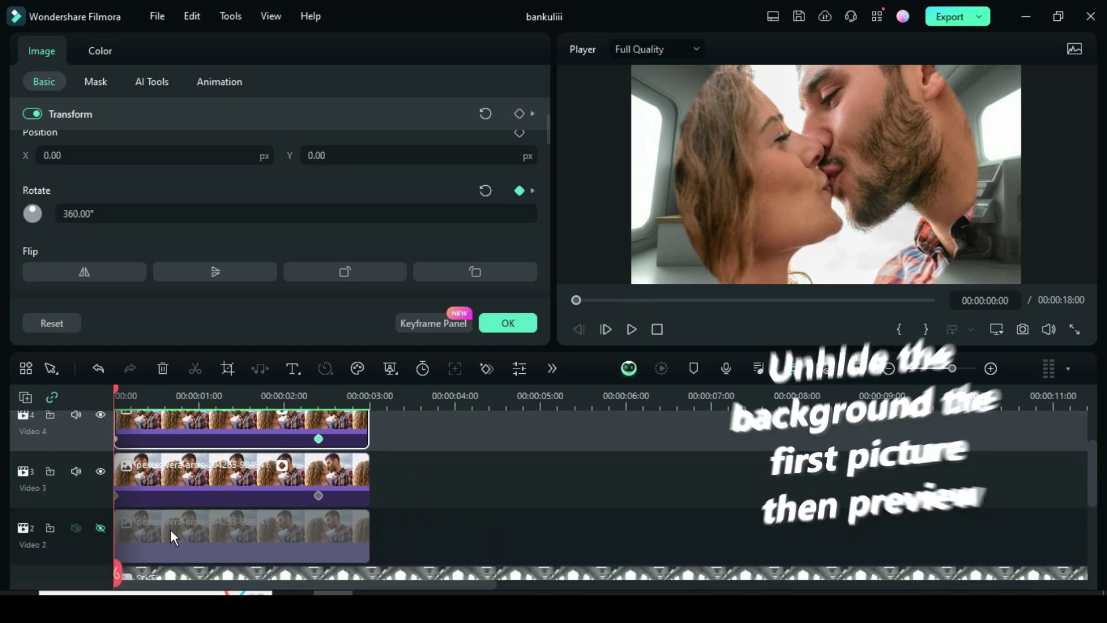
pyautogui.click(98, 529)
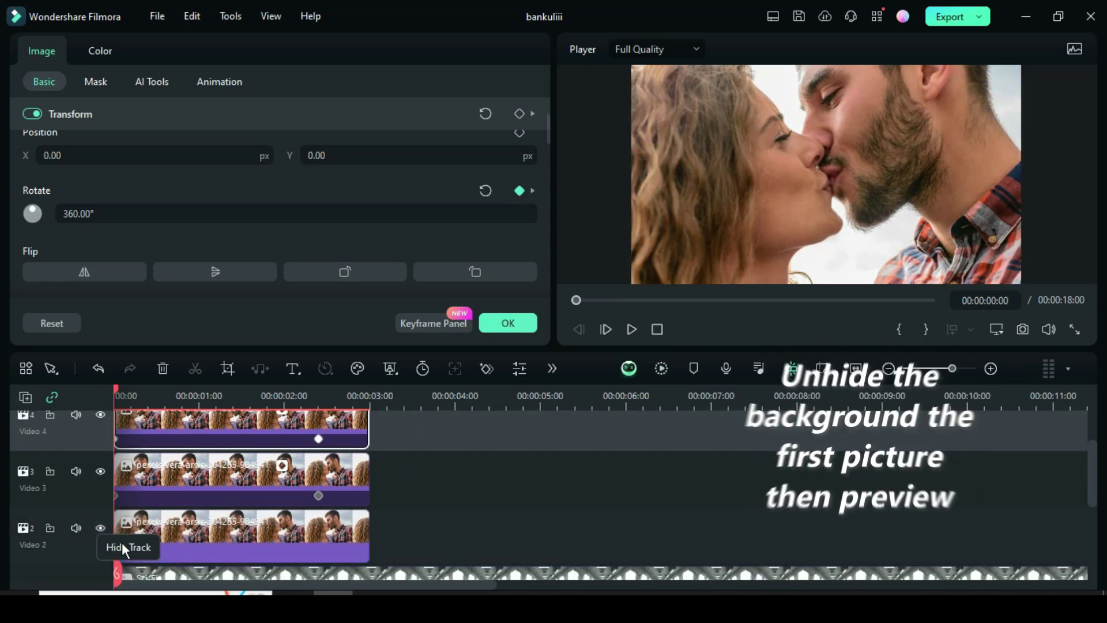
pyautogui.click(660, 369)
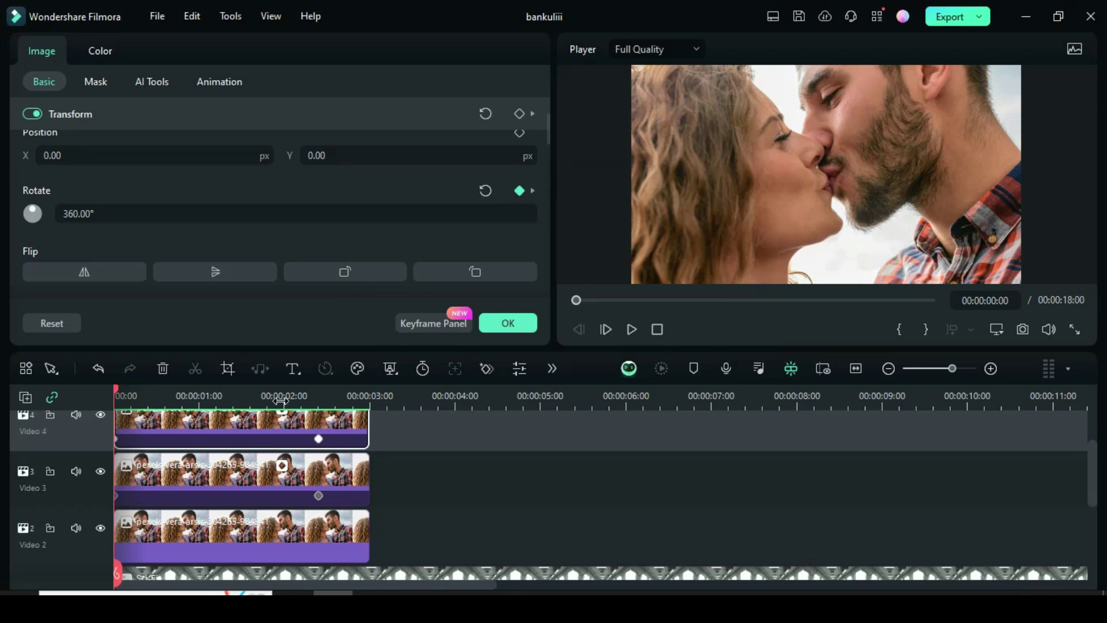
pyautogui.scroll(2, 255, 483)
pyautogui.click(632, 330)
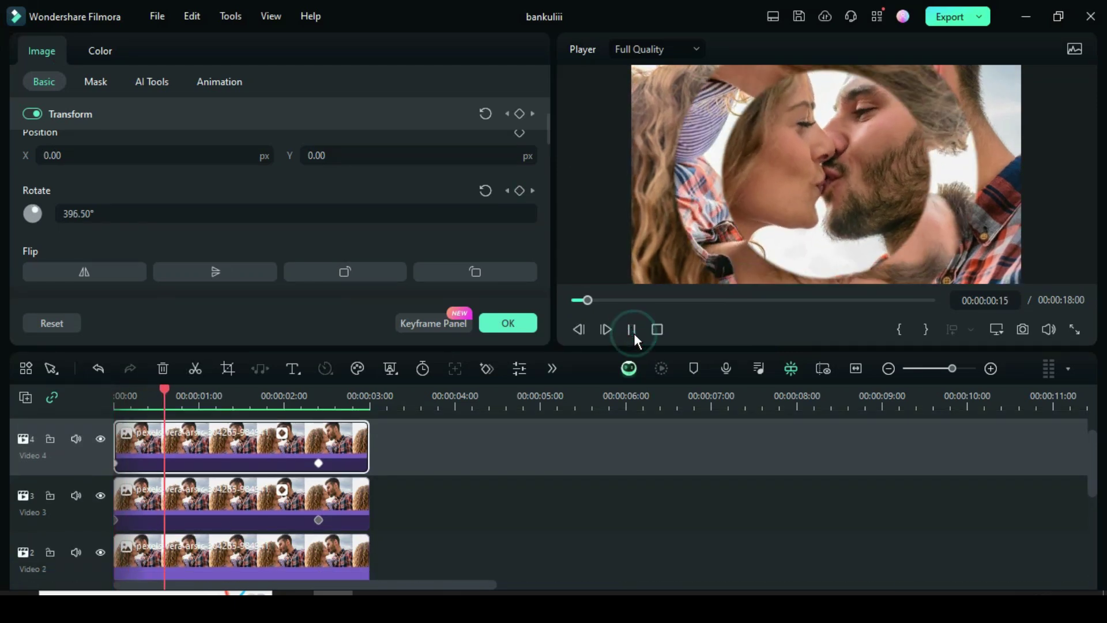
pyautogui.click(571, 300)
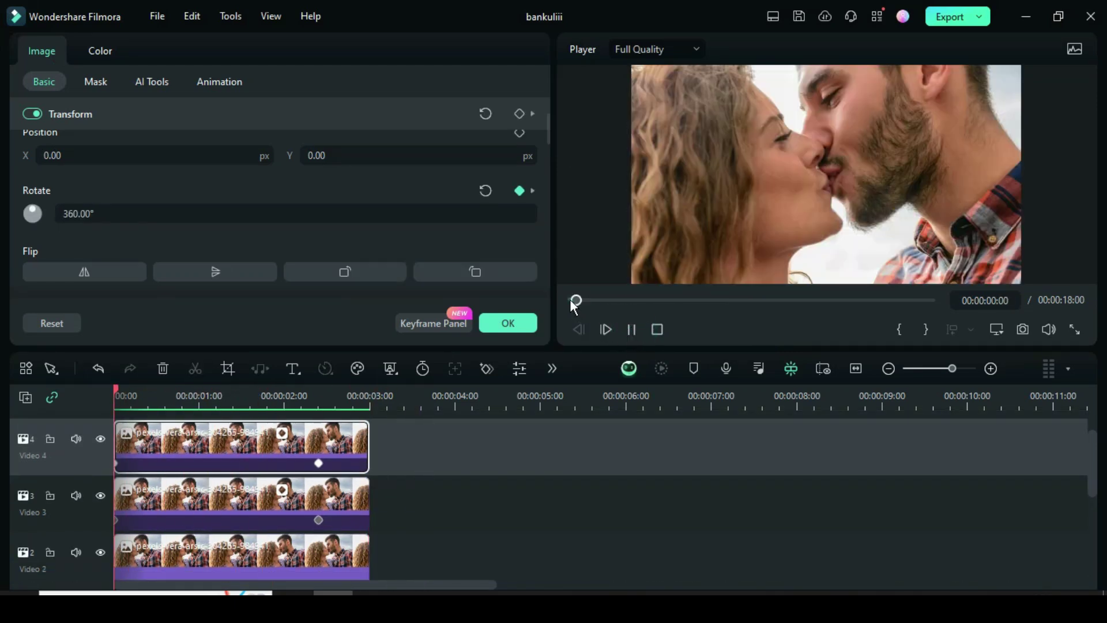
# - Select and copy the three stacked photo clips on Video 2, 3 and 4
pyautogui.click(632, 329)
pyautogui.moveTo(472, 388); pyautogui.dragTo(389, 398)
pyautogui.click(298, 398)
pyautogui.moveTo(392, 441); pyautogui.dragTo(269, 548)
pyautogui.rightClick(338, 436)
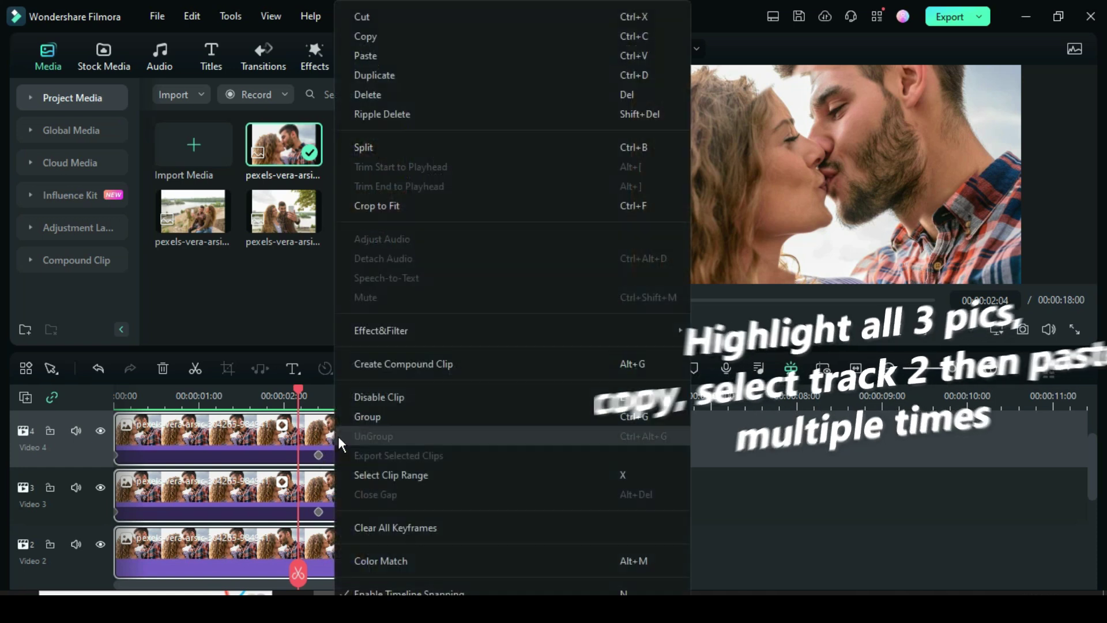
pyautogui.click(379, 37)
# - Paste two more sets of the three-clip stack after the first
pyautogui.moveTo(300, 391); pyautogui.dragTo(373, 395)
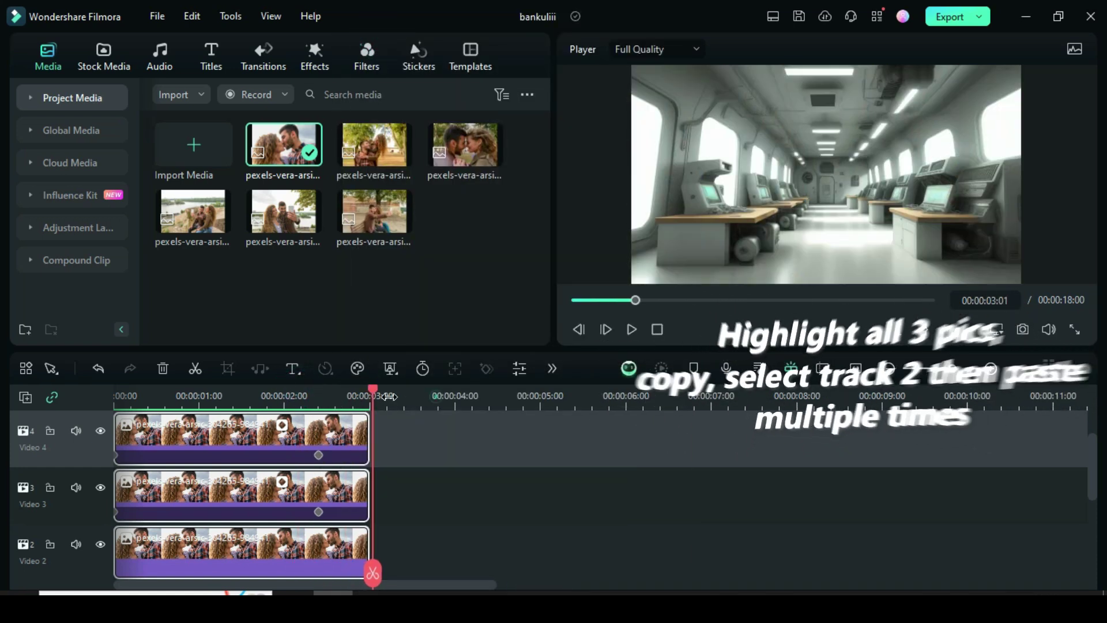
pyautogui.hotkey('shift', 'z')
pyautogui.scroll(-2, 299, 438)
pyautogui.click(62, 528)
pyautogui.rightClick(272, 525)
pyautogui.click(300, 56)
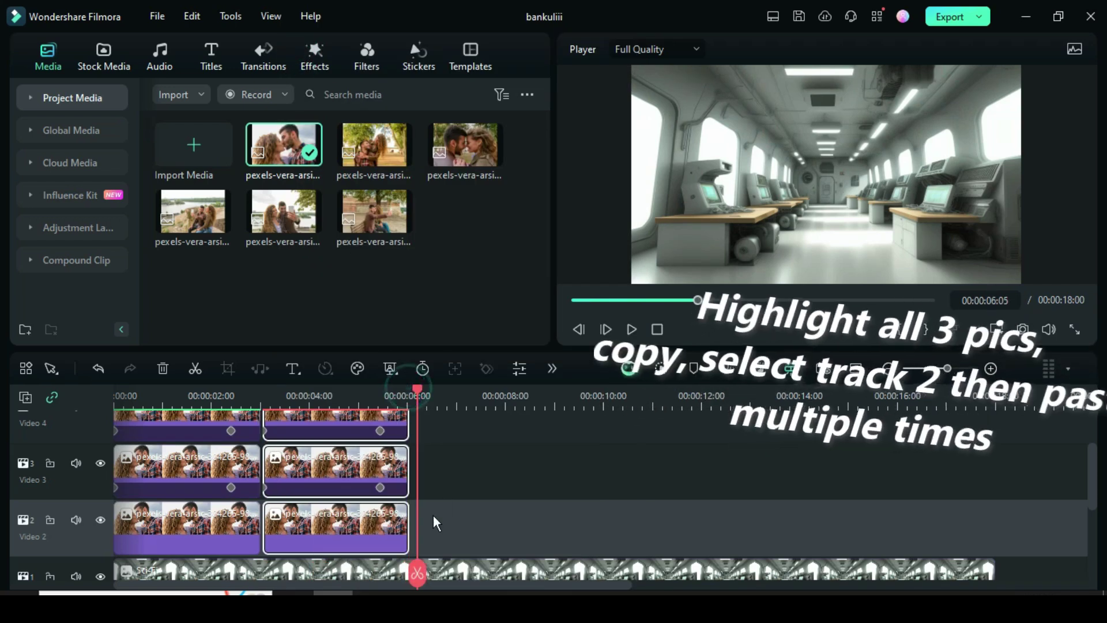
pyautogui.rightClick(438, 515)
pyautogui.click(476, 56)
# - Paste three more sets for six in total, ending at 00:00:18:19, and fit the timeline
pyautogui.rightClick(598, 526)
pyautogui.click(635, 56)
pyautogui.rightClick(736, 510)
pyautogui.click(773, 55)
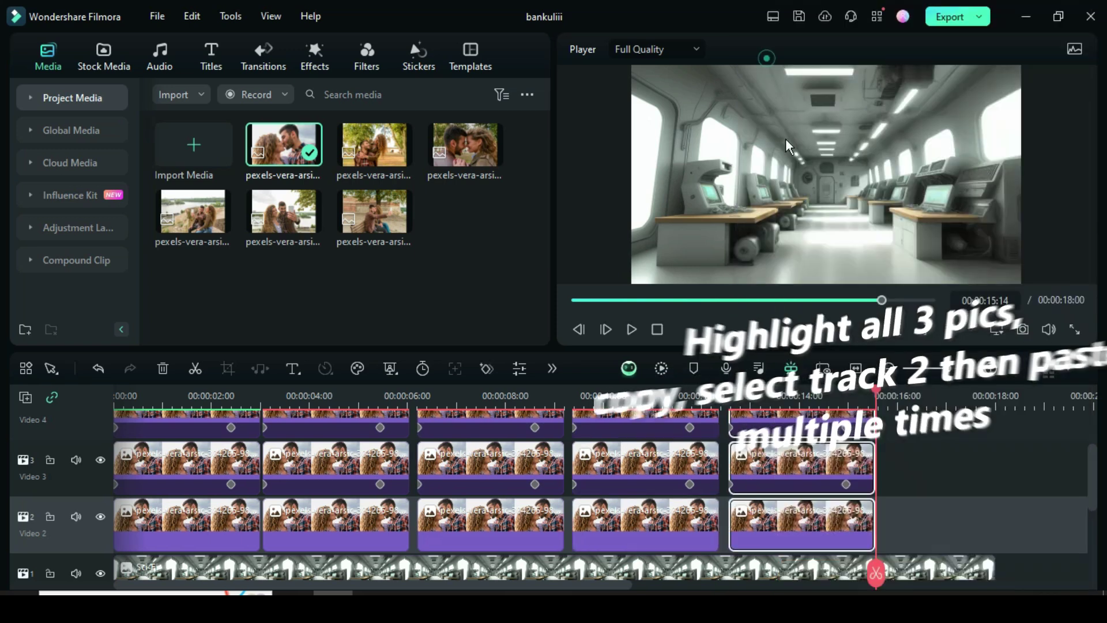
pyautogui.rightClick(750, 522)
pyautogui.click(782, 56)
pyautogui.press('Home')
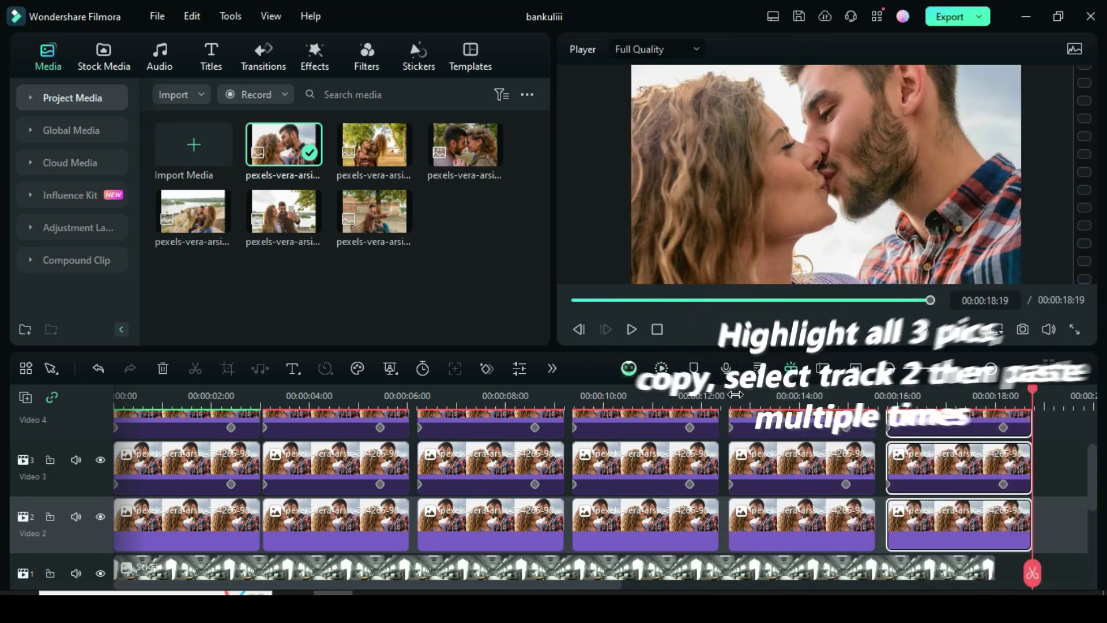
pyautogui.hotkey('shift', 'z')
pyautogui.scroll(2, 431, 521)
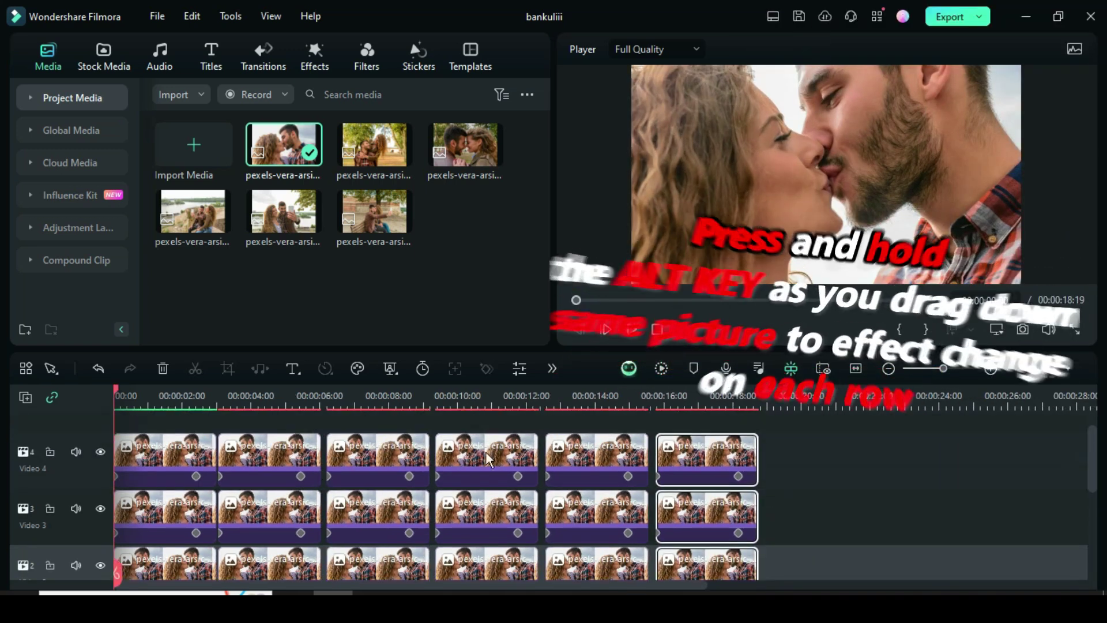
# - Give the second column's clips on Video 4, 3 and 2 the same new couple photo
pyautogui.click(338, 279)
pyautogui.moveTo(454, 144); pyautogui.dragTo(274, 465)
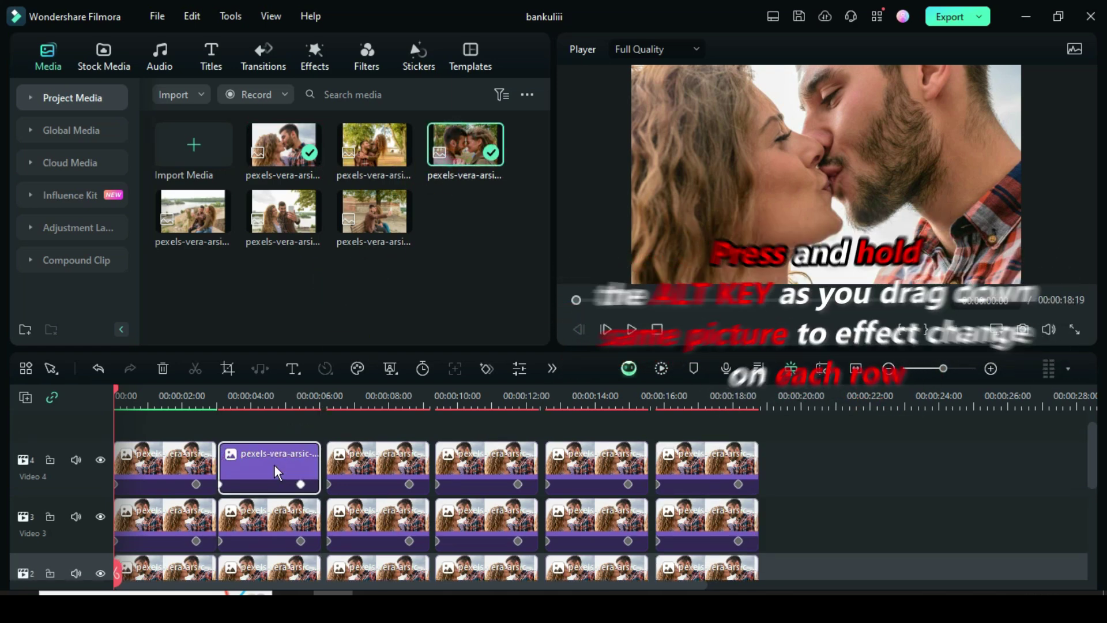
pyautogui.moveTo(453, 156); pyautogui.dragTo(275, 518)
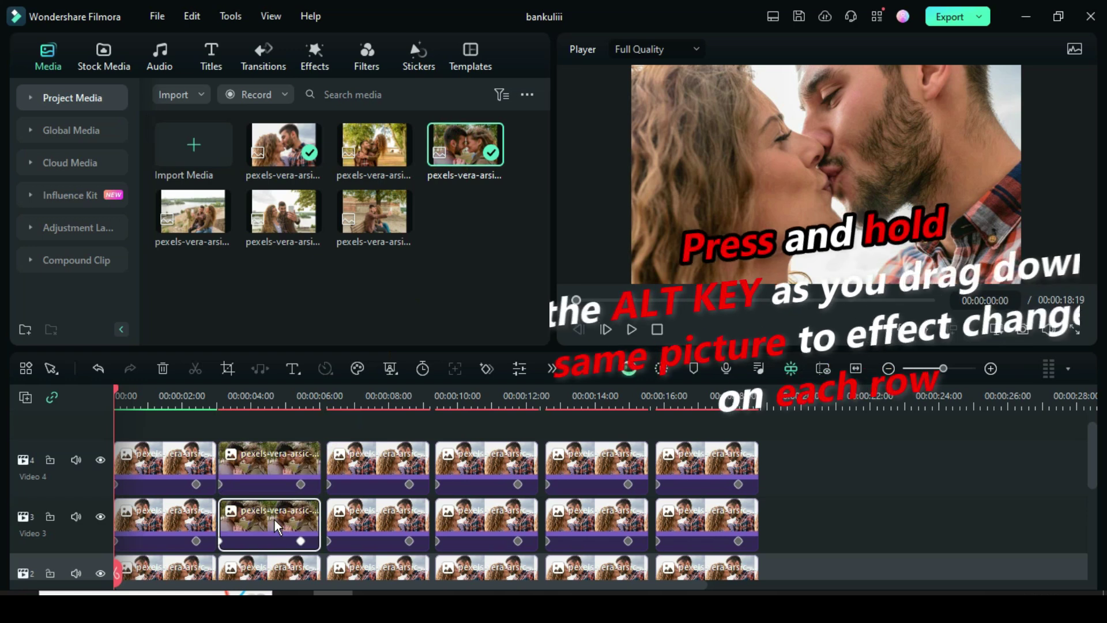
pyautogui.scroll(-1, 274, 518)
pyautogui.moveTo(463, 142); pyautogui.dragTo(270, 548)
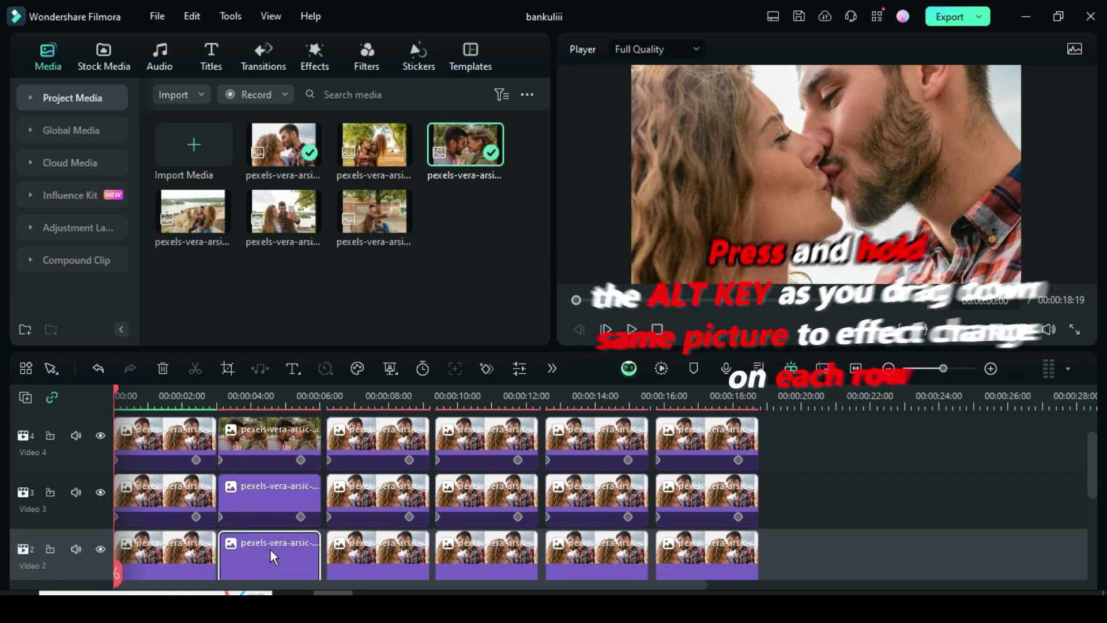
# - Replace the third column with the tree photo and the fourth column with the lake photo
pyautogui.moveTo(374, 145); pyautogui.dragTo(377, 540)
pyautogui.scroll(-1, 371, 508)
pyautogui.moveTo(193, 211); pyautogui.dragTo(507, 542)
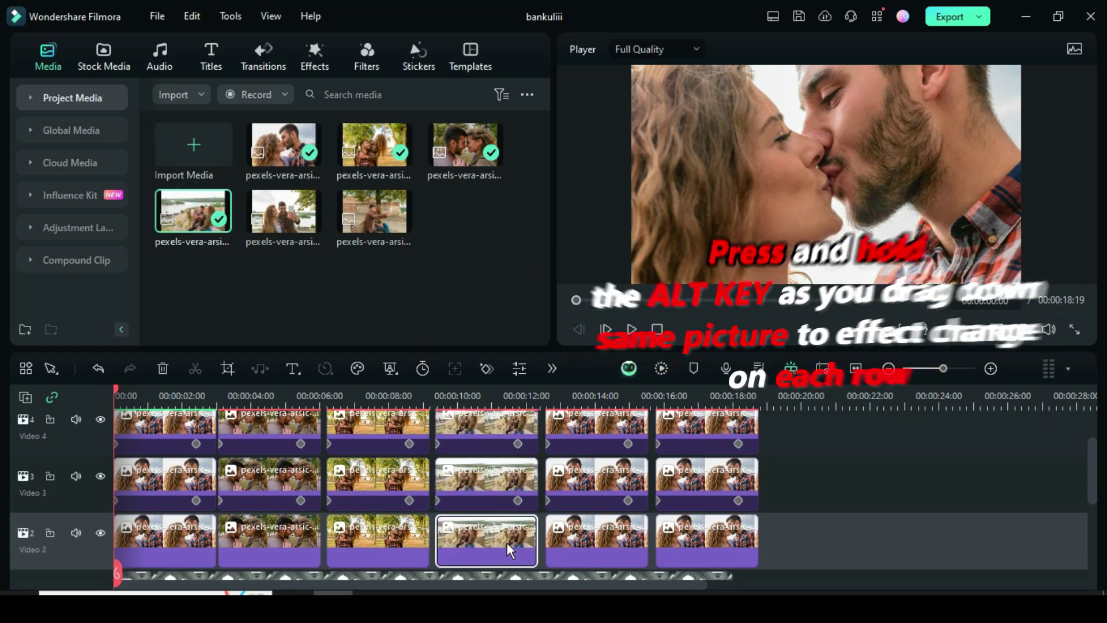
pyautogui.scroll(2, 519, 531)
# - Copy the fifth clip's photo down to Videos 3 and 2, fill the sixth column, and select the first column
pyautogui.click(608, 481)
pyautogui.moveTo(608, 481); pyautogui.dragTo(583, 539)
pyautogui.scroll(2, 583, 519)
pyautogui.moveTo(374, 212); pyautogui.dragTo(699, 548)
pyautogui.scroll(-2, 680, 461)
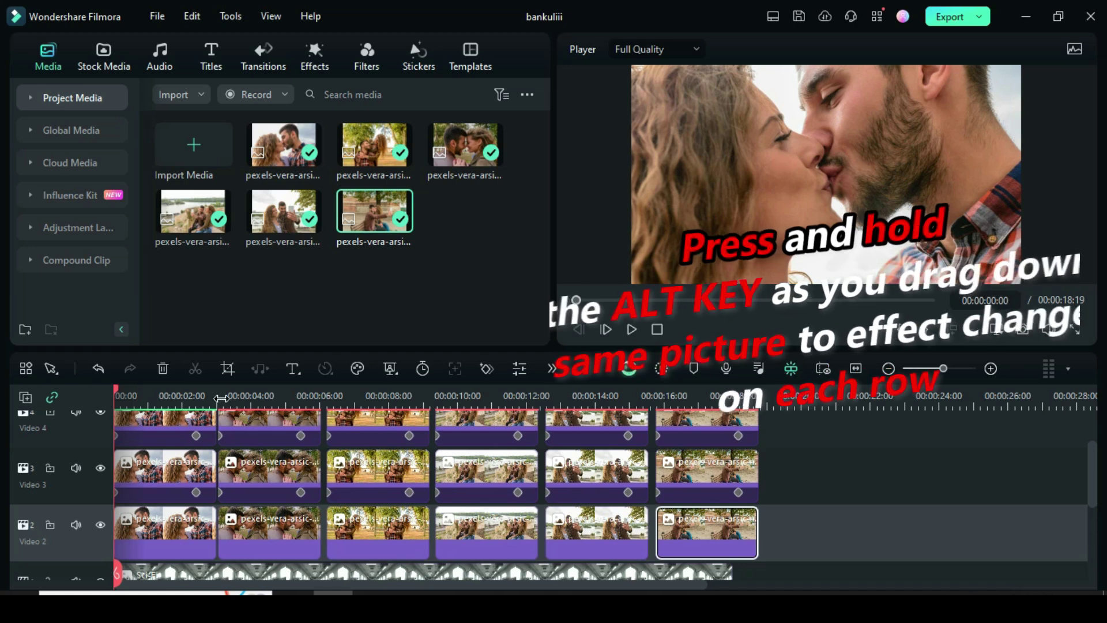
pyautogui.scroll(2, 268, 478)
pyautogui.scroll(1, 268, 477)
pyautogui.moveTo(154, 421); pyautogui.dragTo(168, 474)
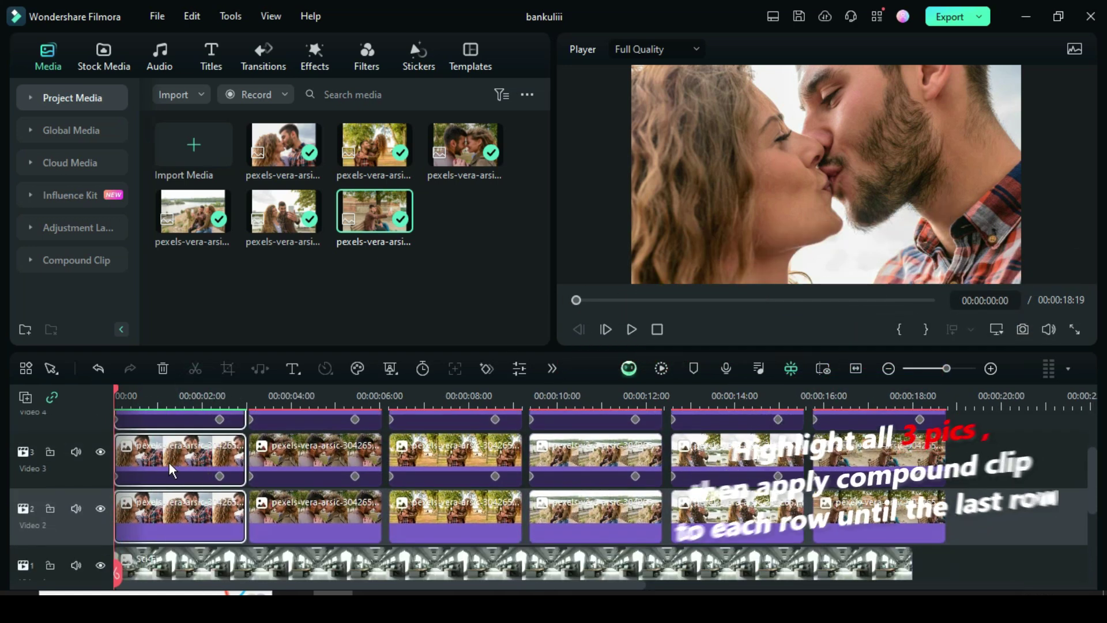
# - Merge the first and second columns into Compound Clip 1 and Compound Clip 2
pyautogui.rightClick(168, 462)
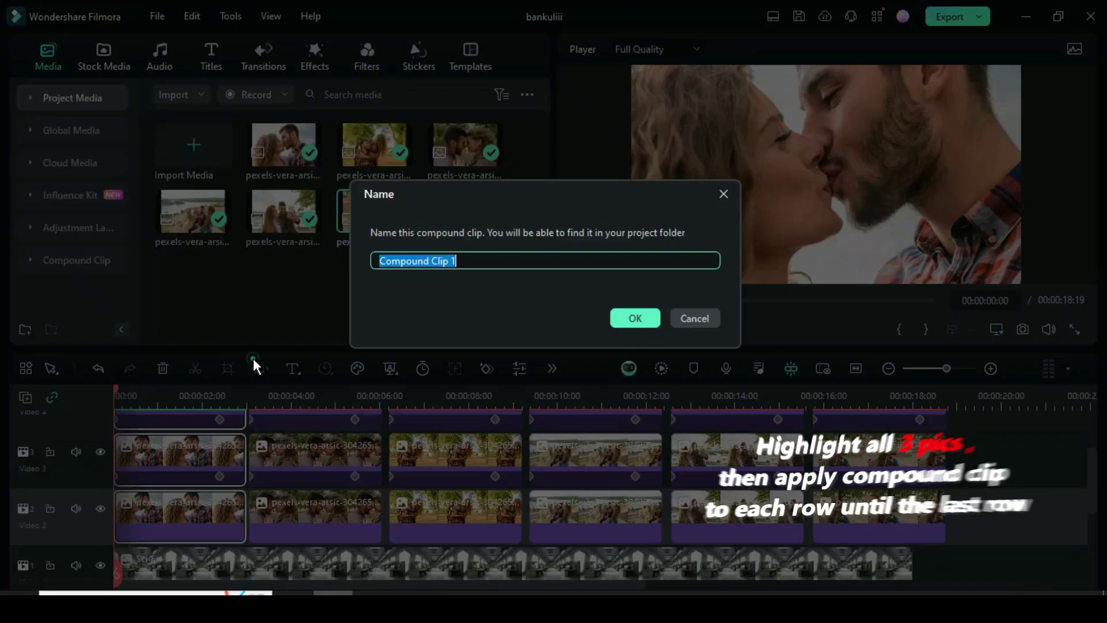
pyautogui.click(255, 362)
pyautogui.click(633, 319)
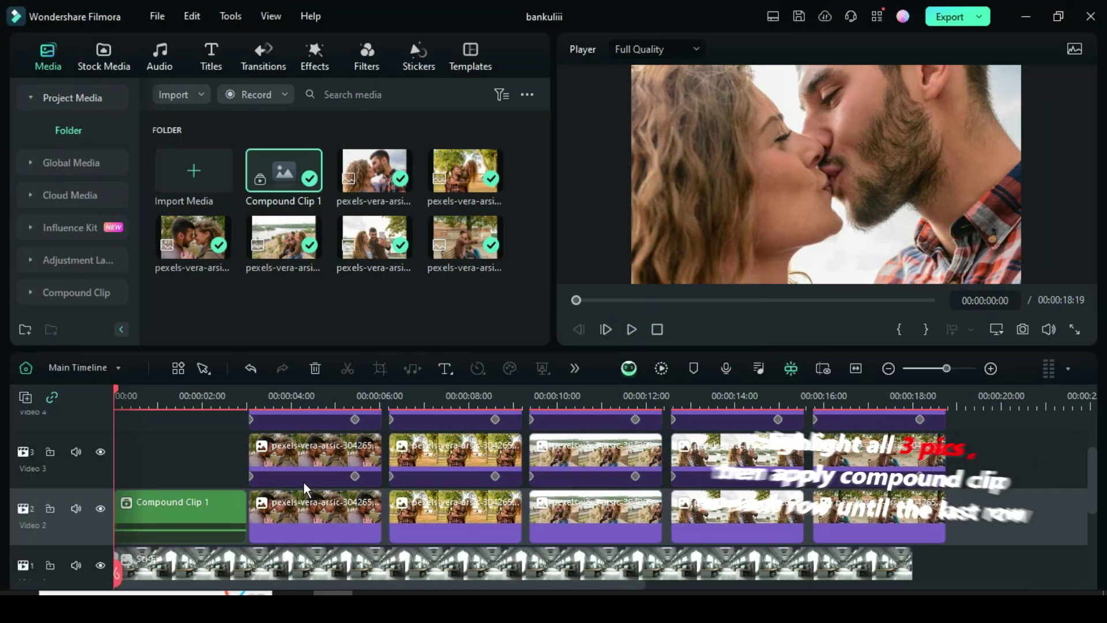
pyautogui.scroll(2, 304, 482)
pyautogui.click(311, 458)
pyautogui.moveTo(282, 428); pyautogui.dragTo(339, 513)
pyautogui.rightClick(326, 458)
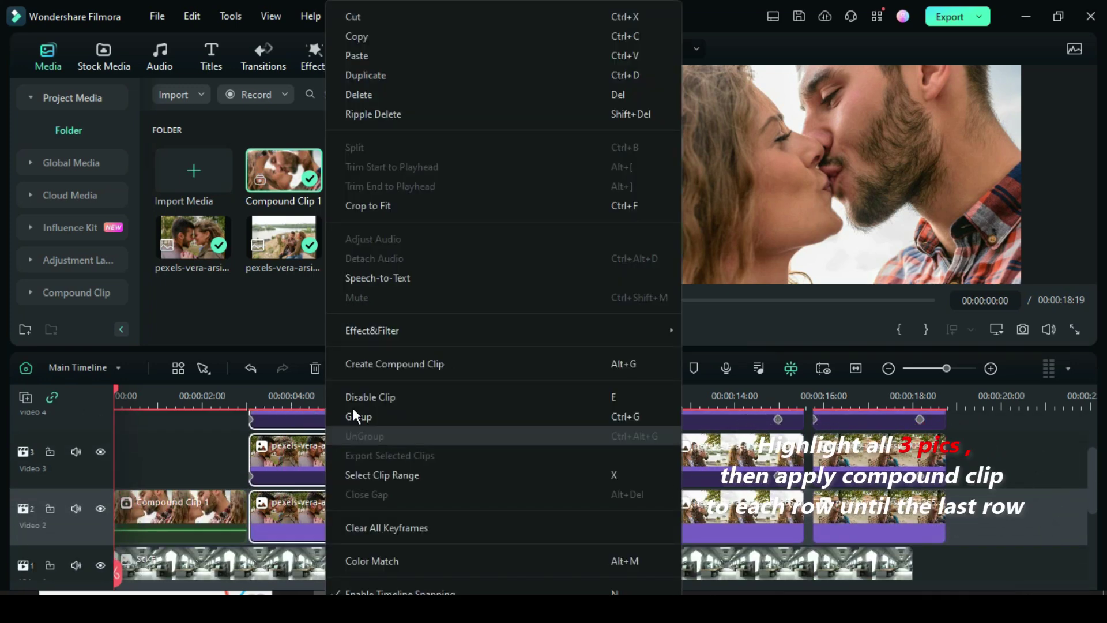
pyautogui.click(381, 364)
pyautogui.click(633, 318)
# - Merge the third and fourth columns into Compound Clip 3 and Compound Clip 4
pyautogui.scroll(1, 438, 439)
pyautogui.moveTo(434, 433); pyautogui.dragTo(458, 447)
pyautogui.rightClick(458, 447)
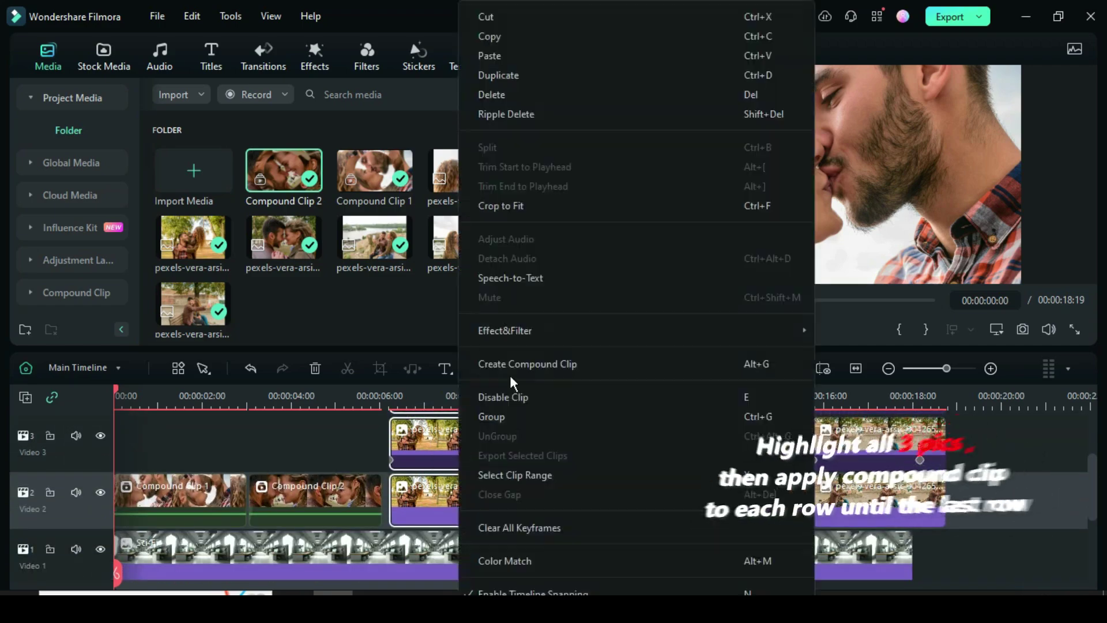
pyautogui.click(510, 364)
pyautogui.click(632, 317)
pyautogui.scroll(1, 590, 439)
pyautogui.moveTo(562, 435); pyautogui.dragTo(613, 525)
pyautogui.rightClick(604, 425)
pyautogui.click(651, 361)
pyautogui.click(633, 316)
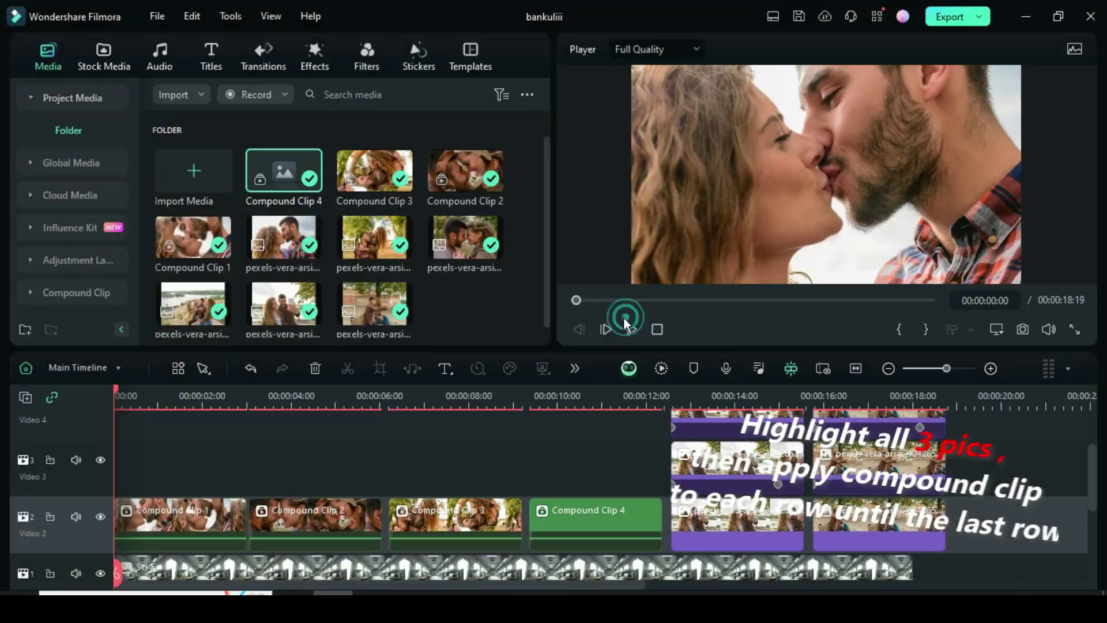
# - Merge the fifth and last columns into Compound Clip 5 and Compound Clip 6
pyautogui.hscroll(2, 614, 511)
pyautogui.scroll(1, 614, 511)
pyautogui.moveTo(588, 435); pyautogui.dragTo(628, 510)
pyautogui.rightClick(618, 510)
pyautogui.click(675, 362)
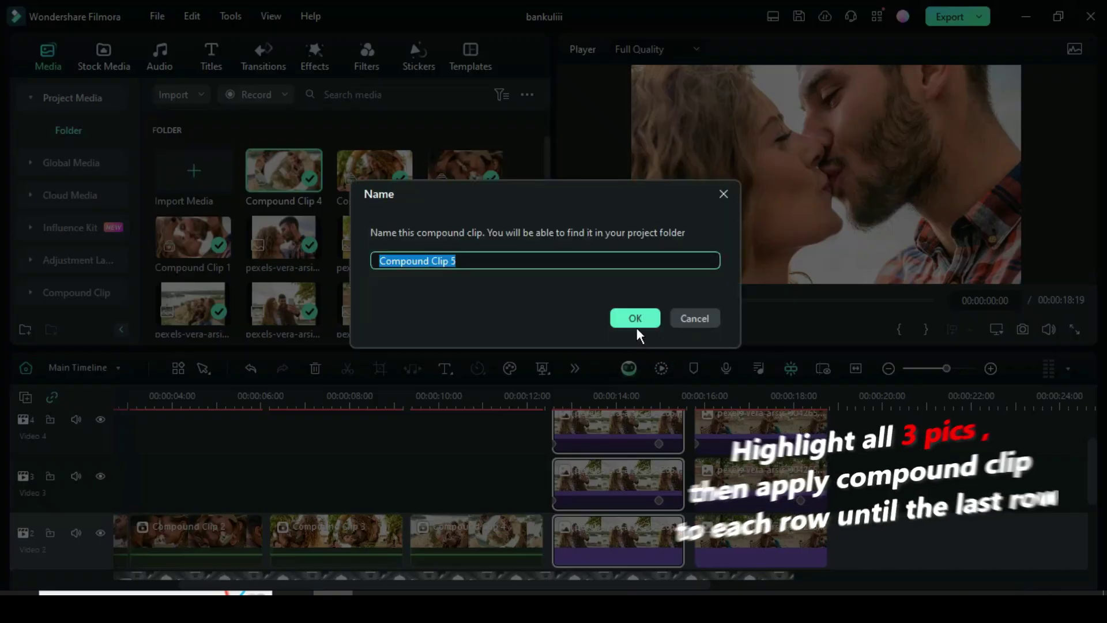
pyautogui.click(635, 318)
pyautogui.moveTo(776, 439); pyautogui.dragTo(828, 527)
pyautogui.rightClick(829, 527)
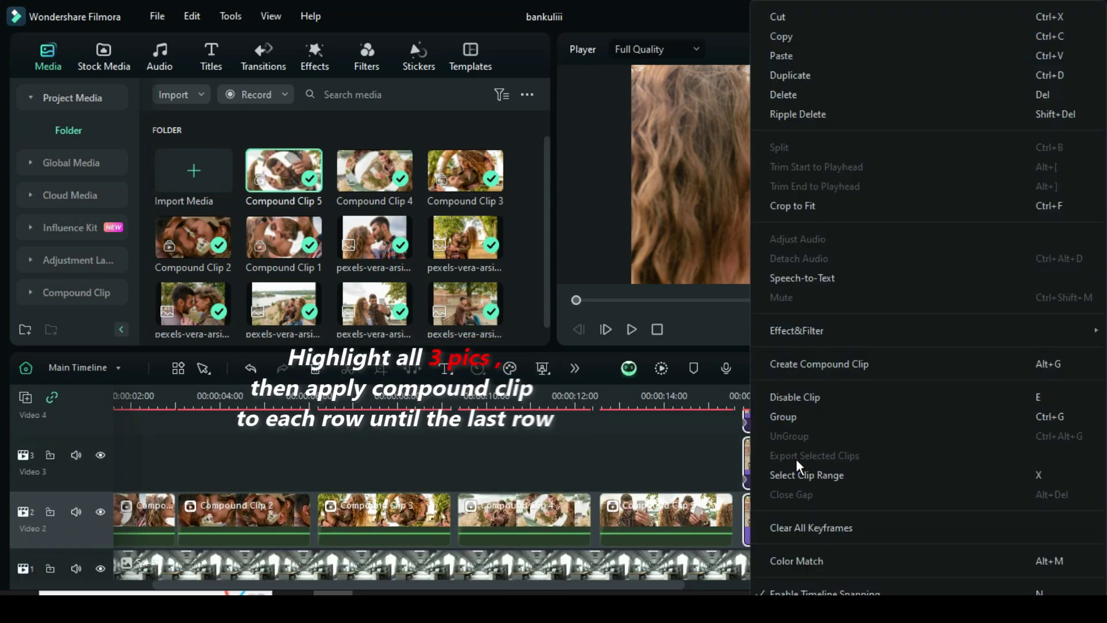
pyautogui.click(804, 364)
pyautogui.press('Return')
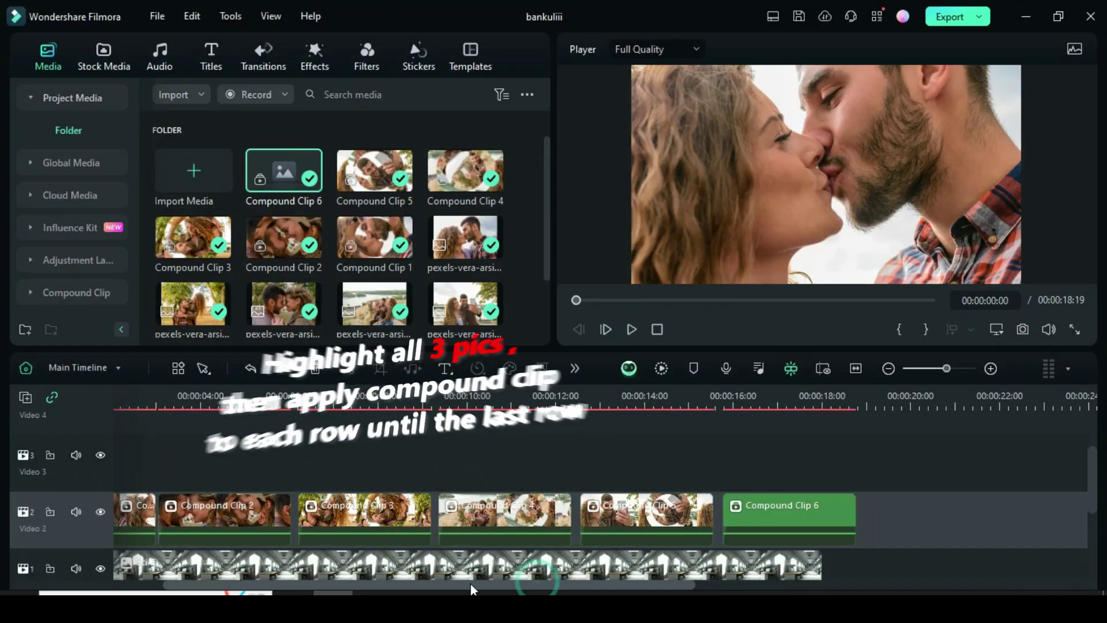
pyautogui.moveTo(470, 584); pyautogui.dragTo(421, 584)
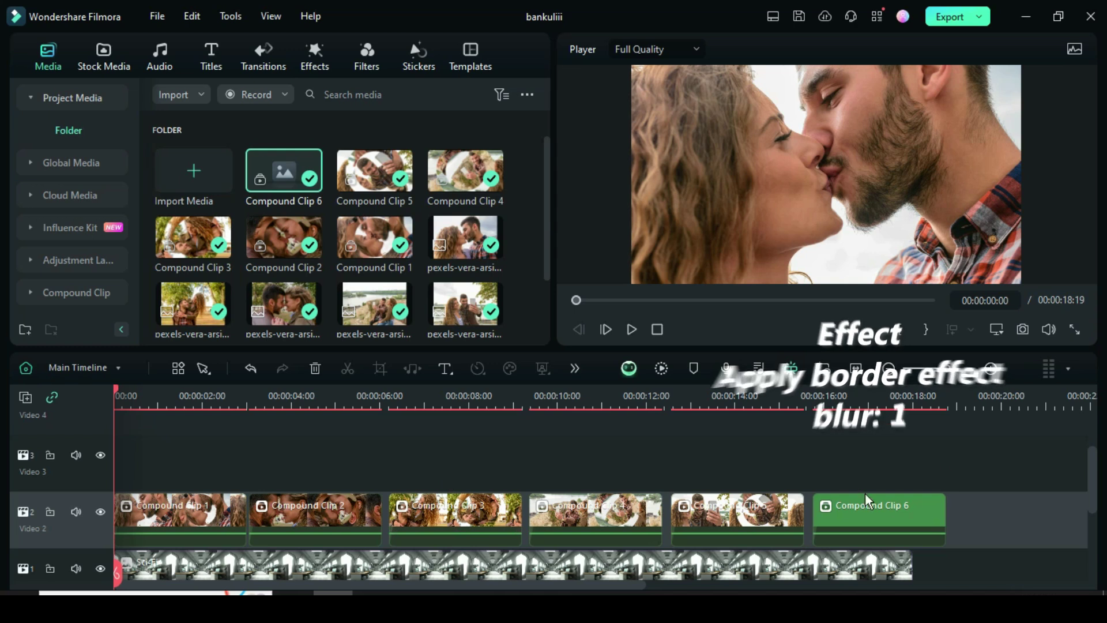
# - Apply the Border effect from Favorites to Compound Clips 1 through 6
pyautogui.click(182, 516)
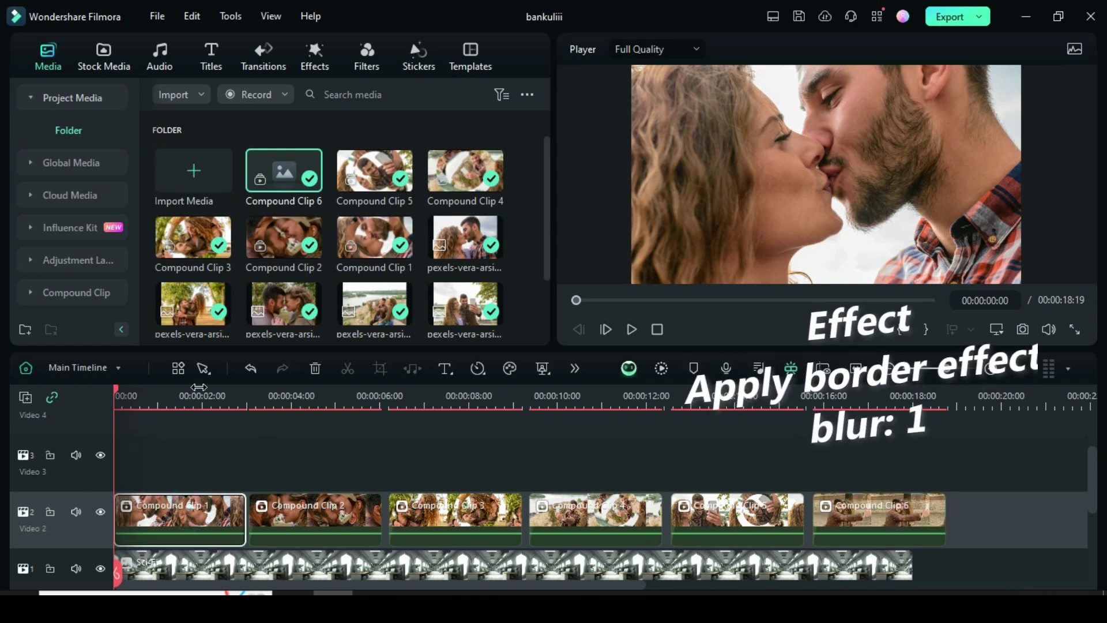
pyautogui.click(309, 53)
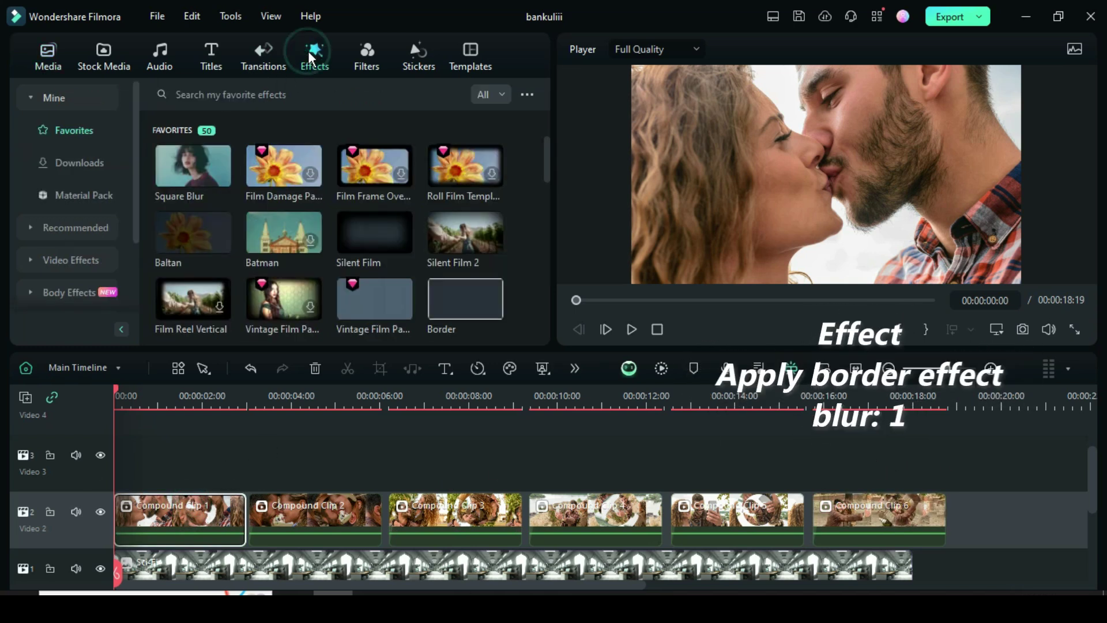
pyautogui.moveTo(427, 306)
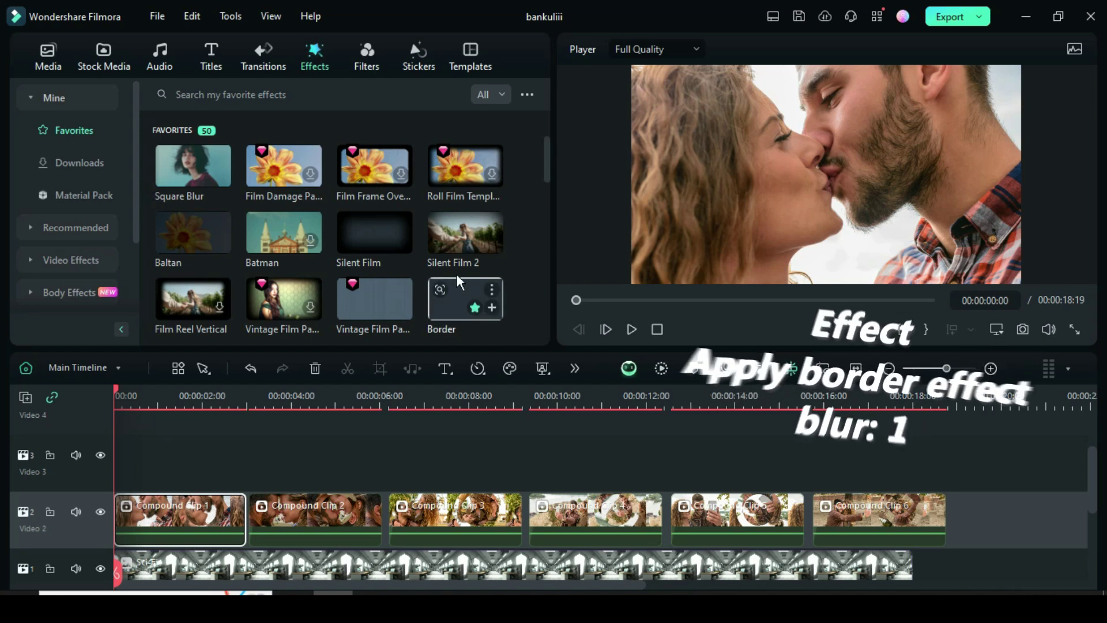
pyautogui.moveTo(463, 297); pyautogui.dragTo(199, 509)
pyautogui.moveTo(455, 299); pyautogui.dragTo(303, 518)
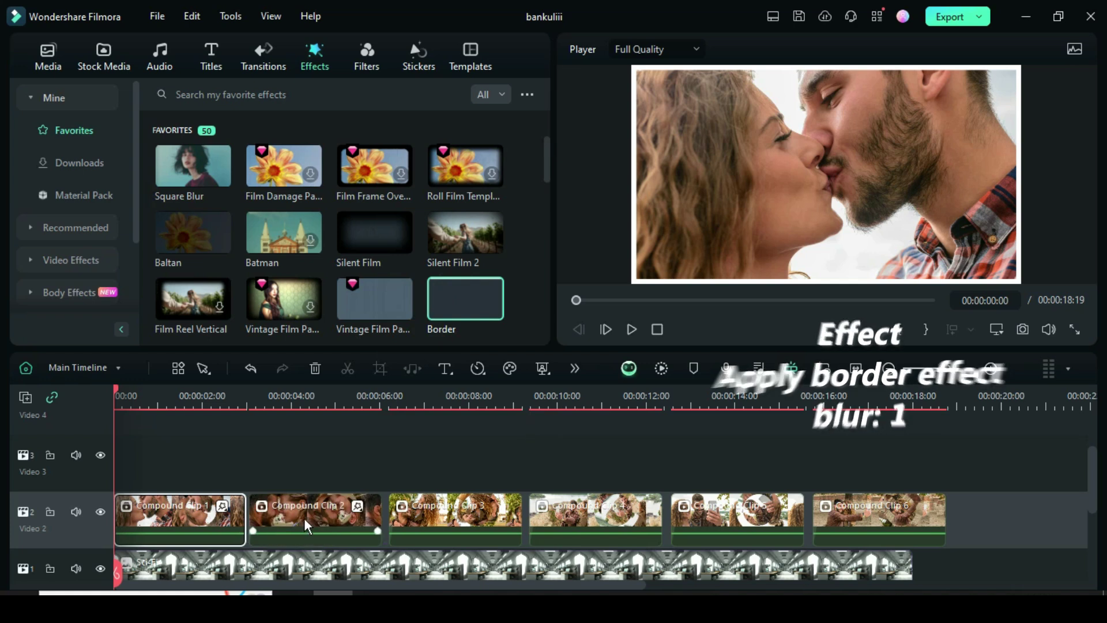
pyautogui.moveTo(462, 306); pyautogui.dragTo(455, 516)
pyautogui.moveTo(462, 306); pyautogui.dragTo(564, 512)
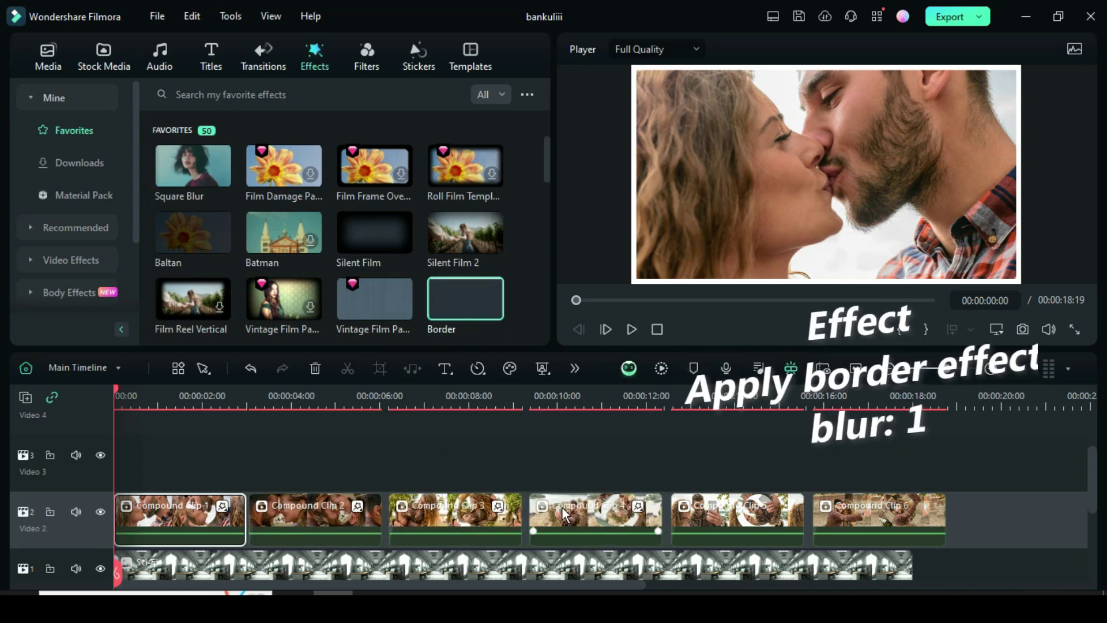
pyautogui.moveTo(476, 310); pyautogui.dragTo(713, 522)
pyautogui.moveTo(515, 327); pyautogui.dragTo(838, 518)
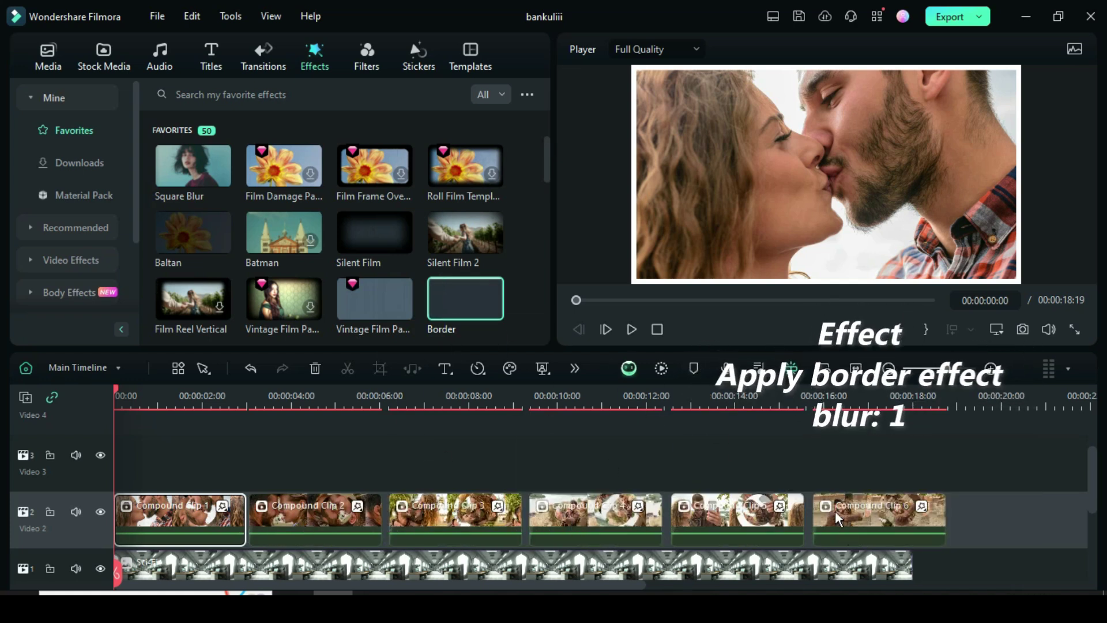
pyautogui.doubleClick(182, 511)
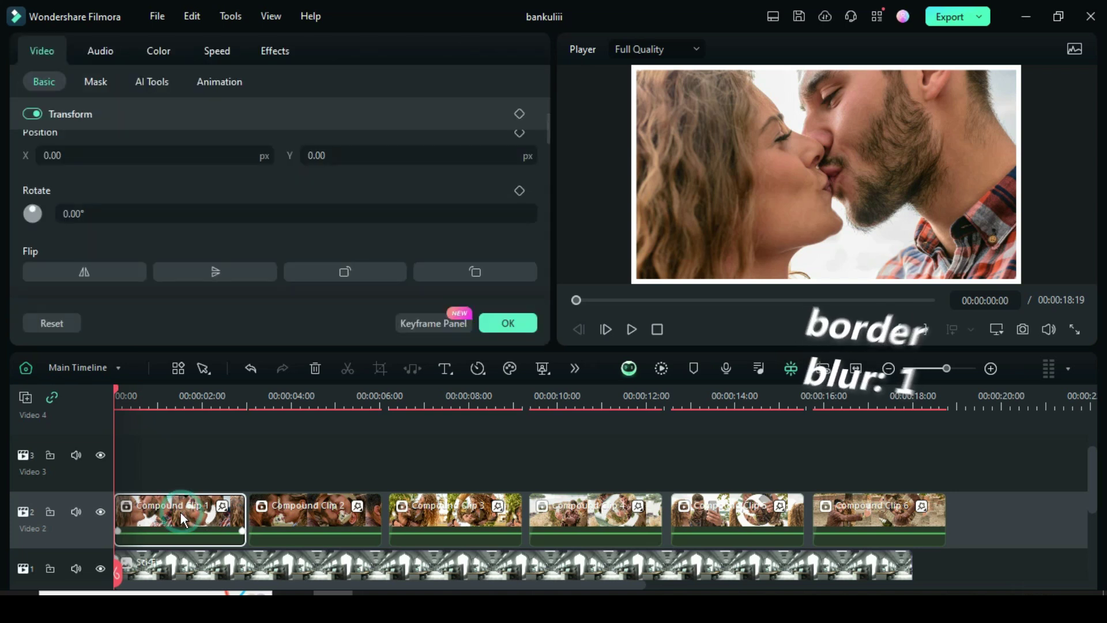
# - Set the Border to size 3 and blur 1 on Compound Clips 1 and 2
pyautogui.click(270, 51)
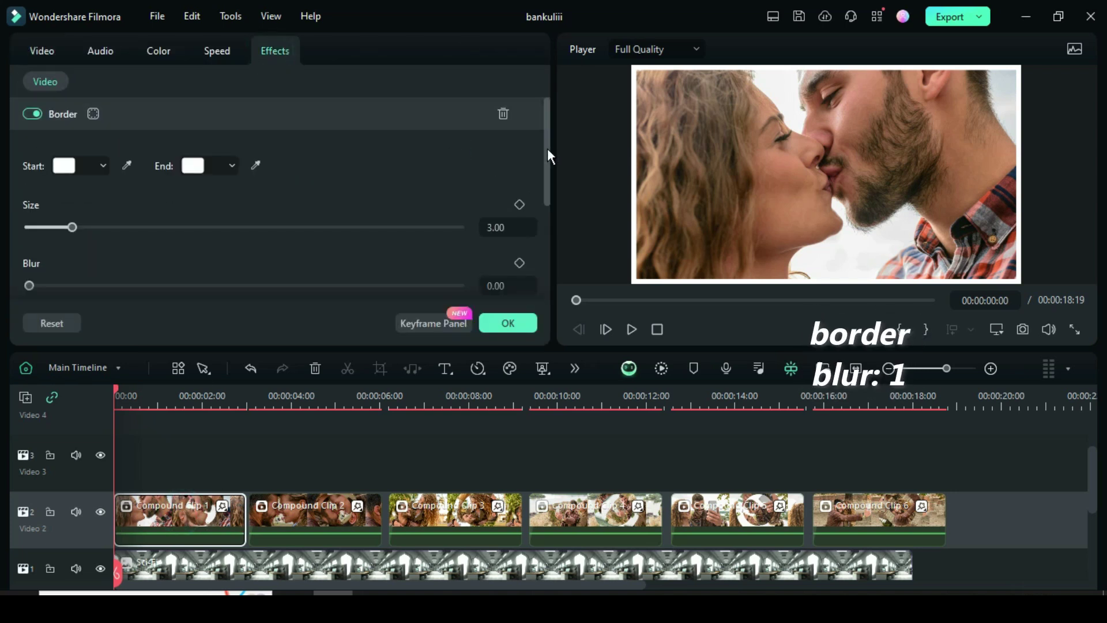
pyautogui.moveTo(548, 148); pyautogui.dragTo(548, 179)
pyautogui.write('1')
pyautogui.press('Return')
pyautogui.click(306, 510)
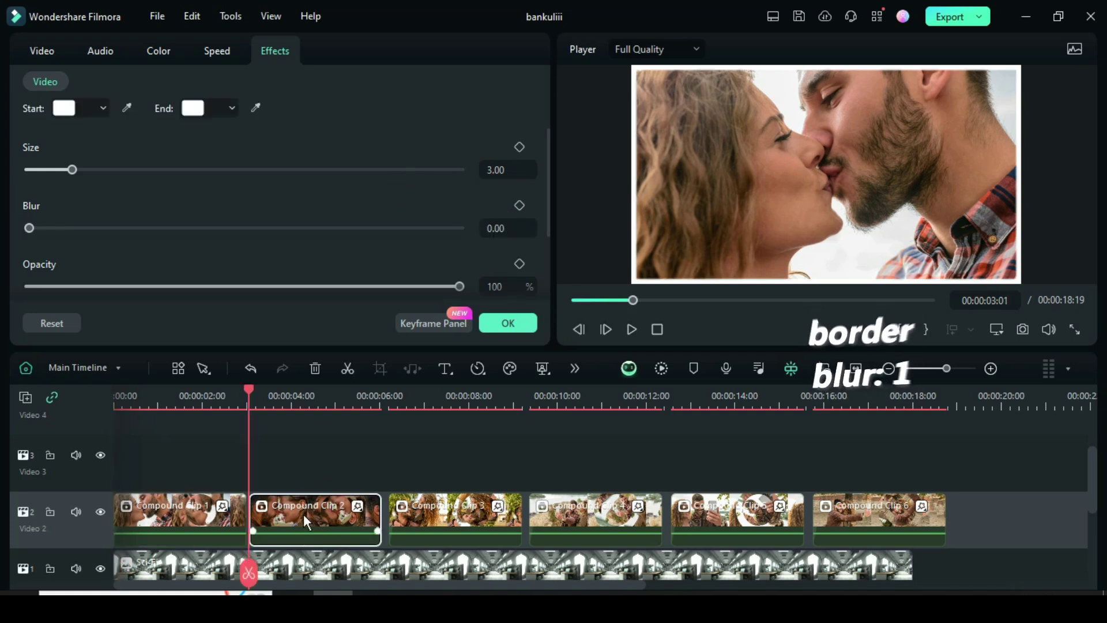
pyautogui.write('1')
pyautogui.press('Return')
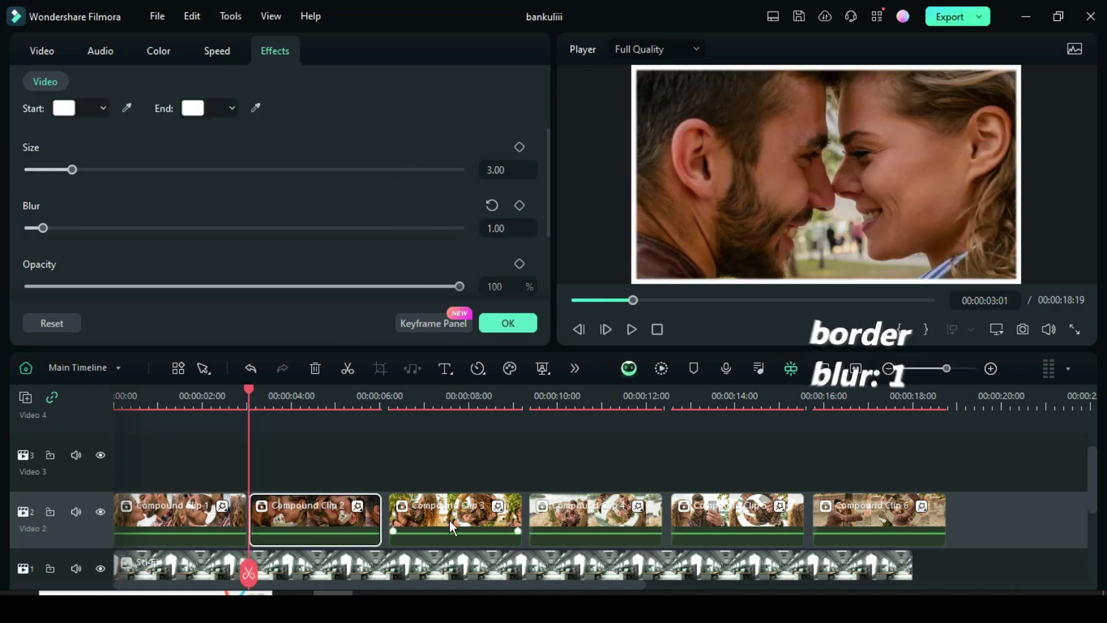
# - Set a Border blur of 1 on Compound Clips 3 through 6
pyautogui.click(448, 514)
pyautogui.click(499, 229)
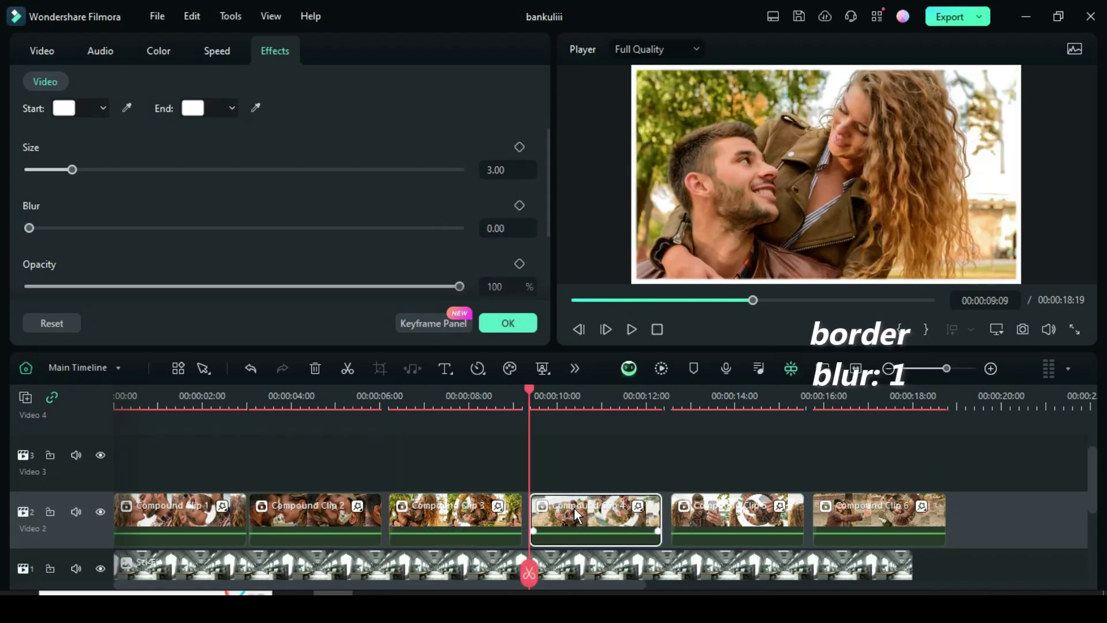
pyautogui.click(494, 227)
pyautogui.click(713, 518)
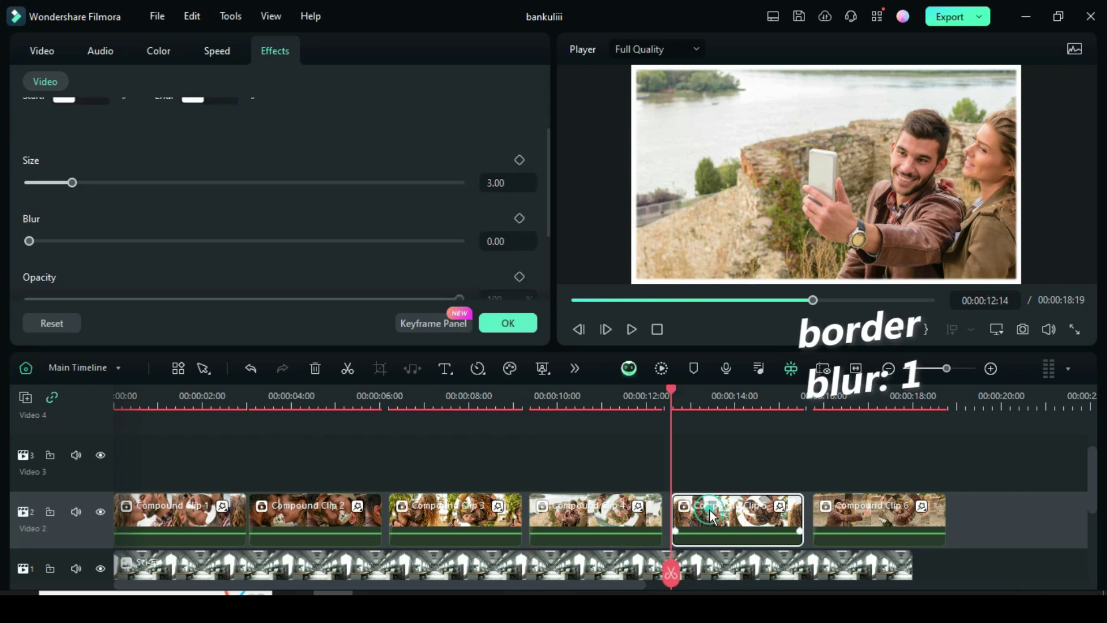
pyautogui.click(497, 227)
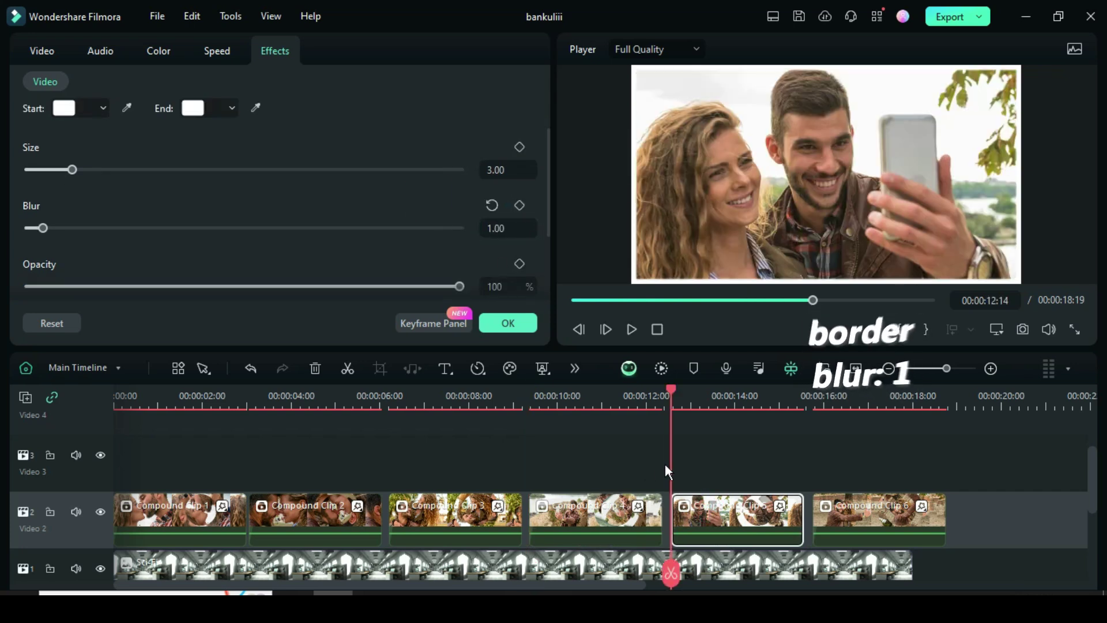
pyautogui.click(866, 517)
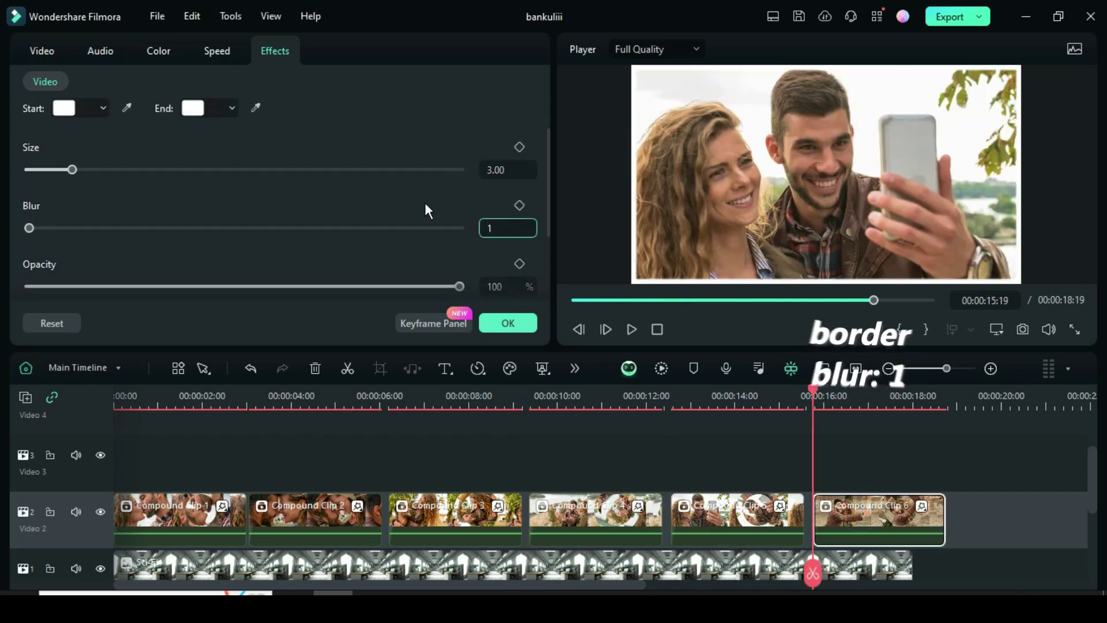
pyautogui.press('Return')
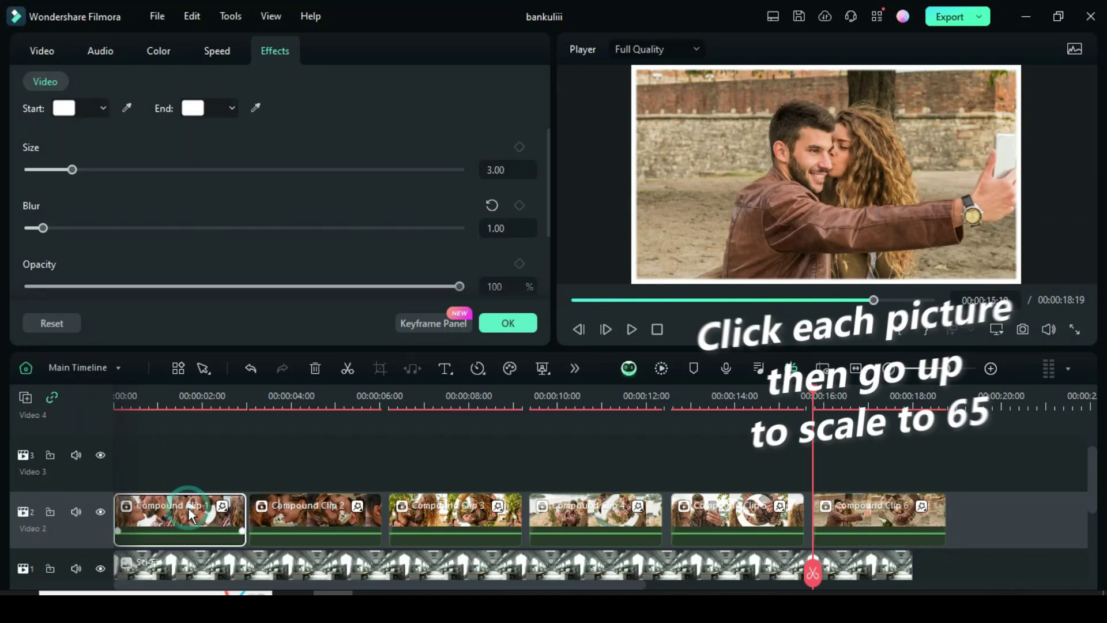
# - Scale Compound Clips 1 and 2 to 65% in the Transform settings
pyautogui.click(181, 508)
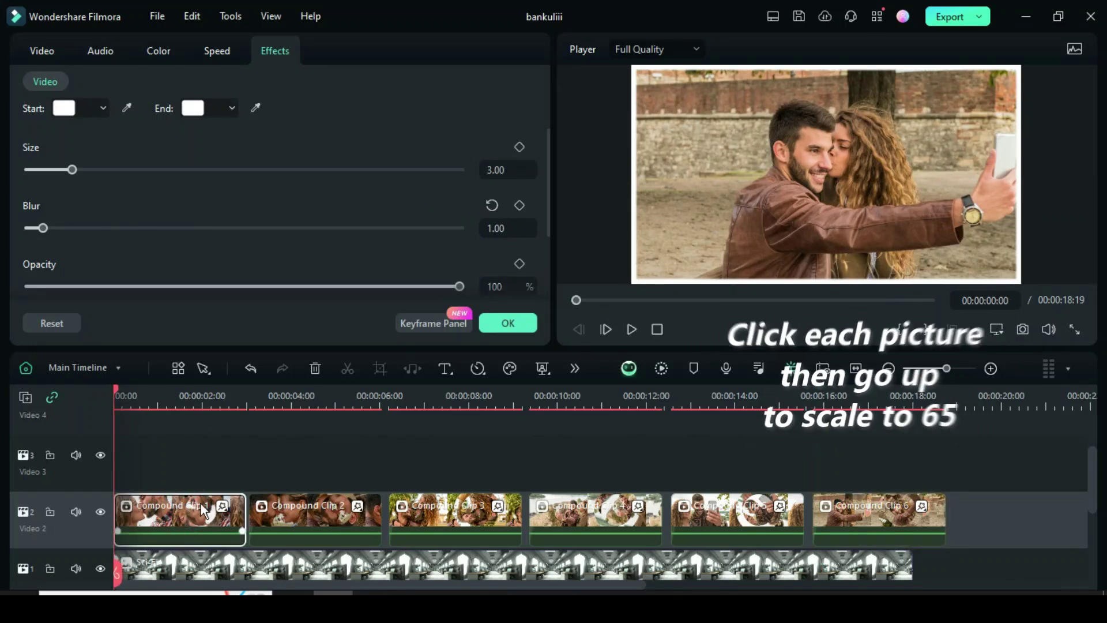
pyautogui.click(41, 51)
pyautogui.moveTo(541, 136); pyautogui.dragTo(541, 99)
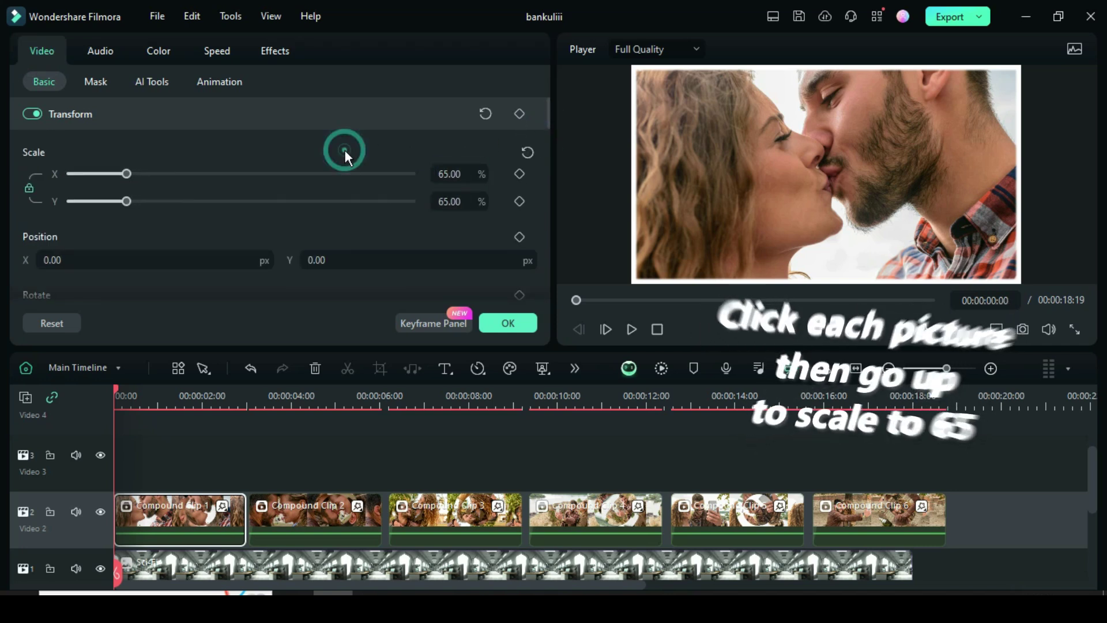
pyautogui.click(313, 508)
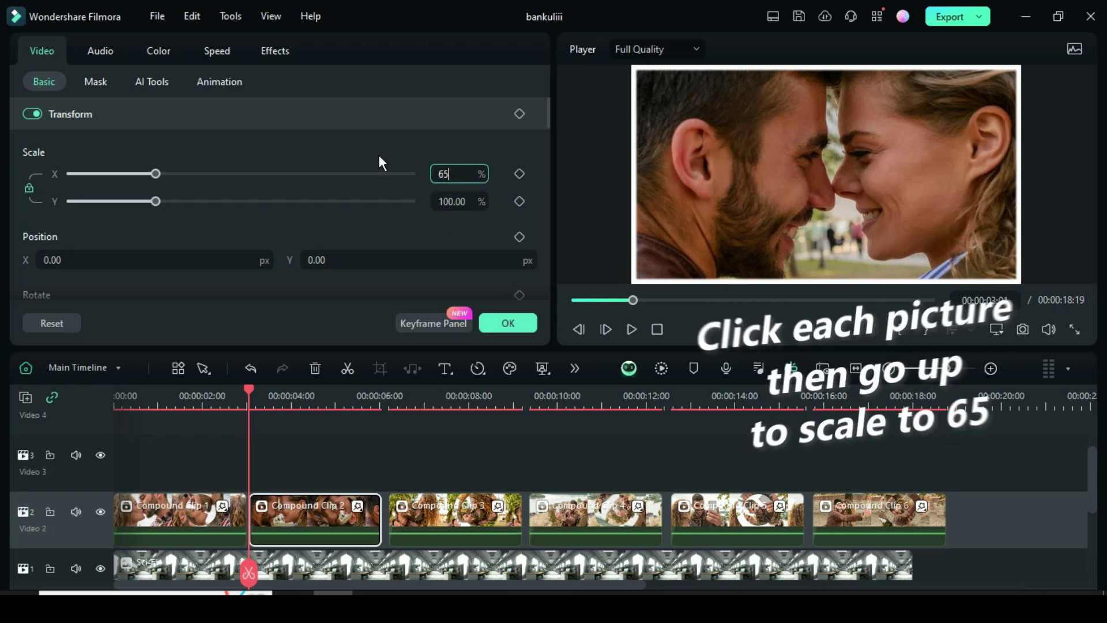
pyautogui.write('65')
pyautogui.press('Return')
# - Scale Compound Clips 3, 4 and 5 to 65%, then select all clips on Video 2
pyautogui.click(443, 514)
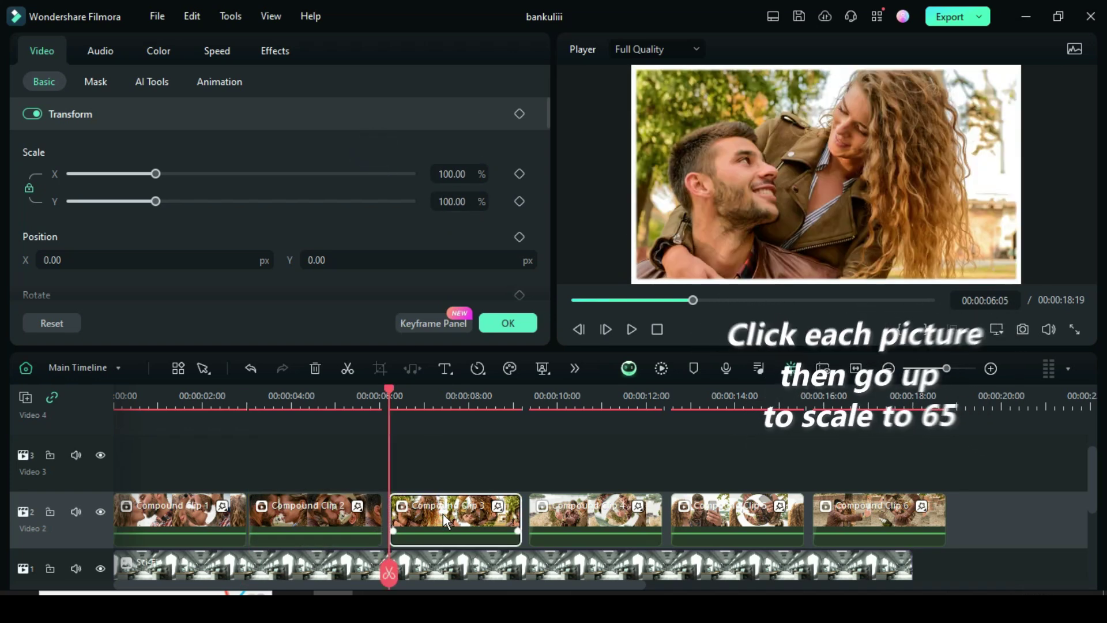
pyautogui.click(568, 504)
pyautogui.click(459, 173)
pyautogui.click(384, 148)
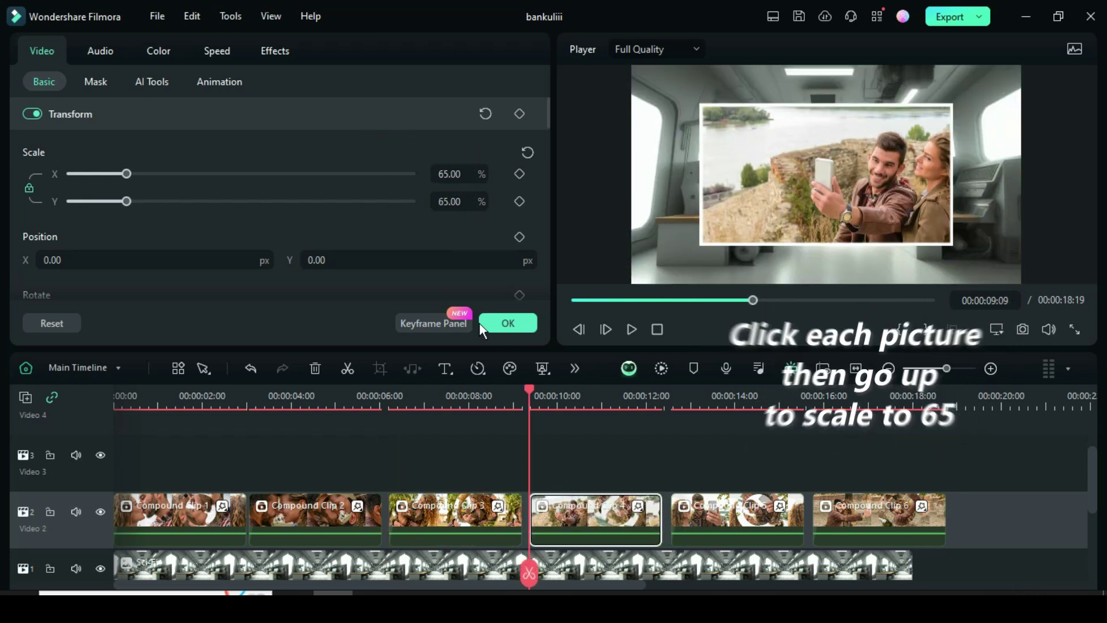
pyautogui.click(724, 519)
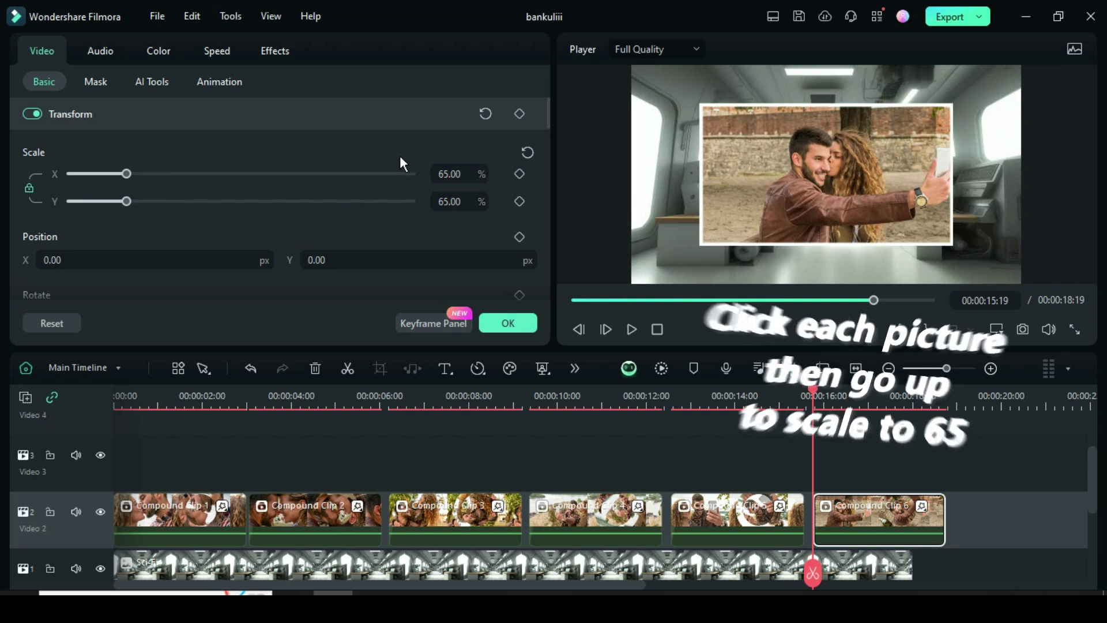
pyautogui.moveTo(147, 461); pyautogui.dragTo(925, 522)
# - Close the gaps between the six compound clips on Video 2
pyautogui.rightClick(564, 511)
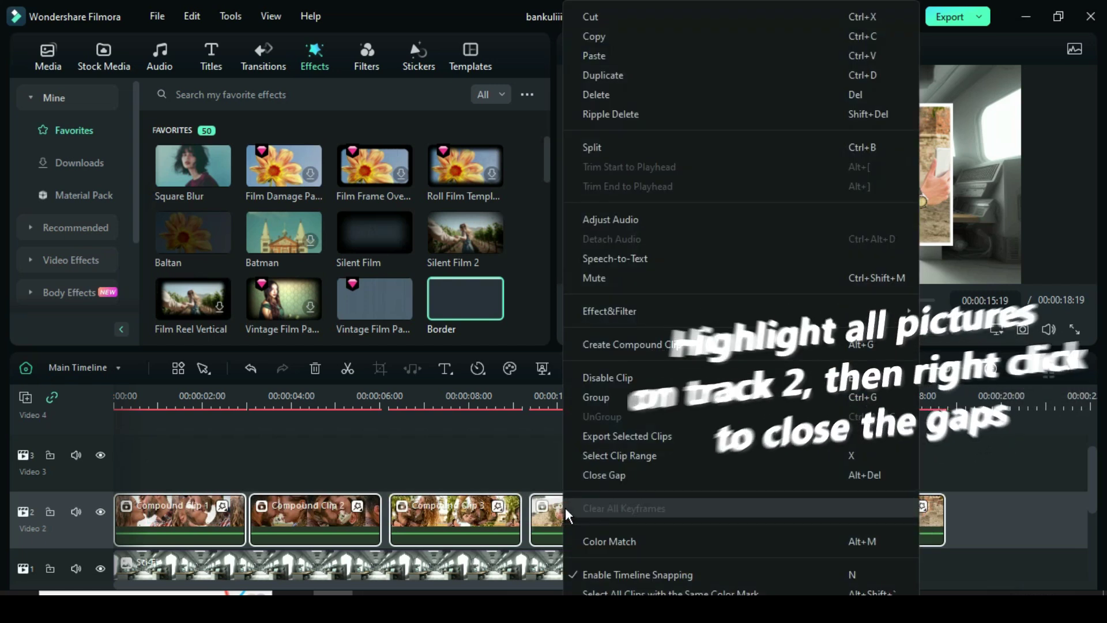
pyautogui.click(611, 474)
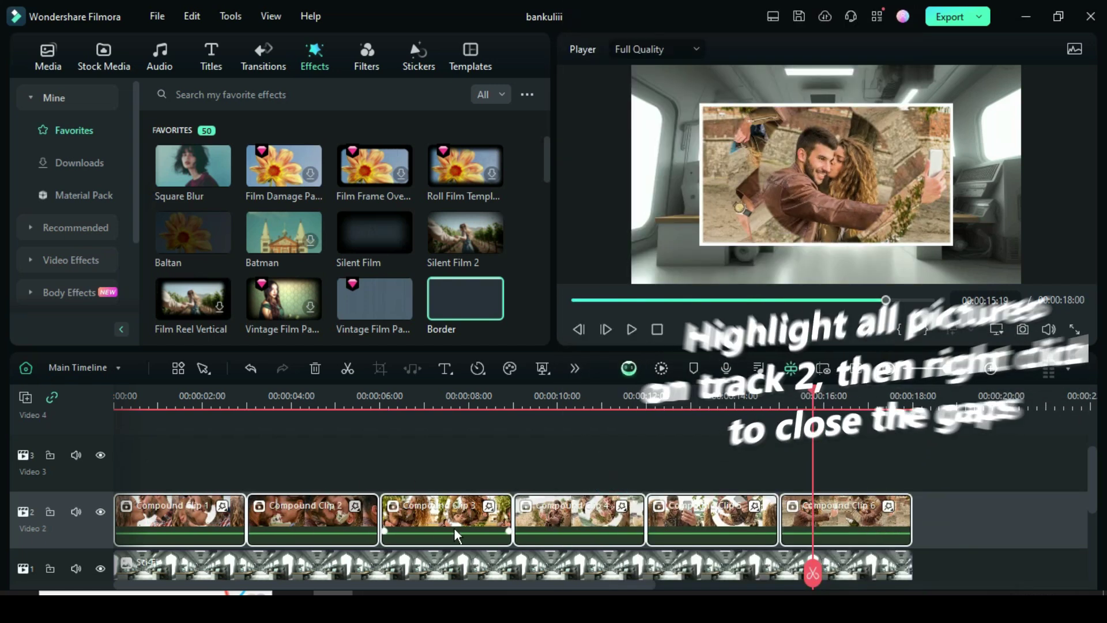
pyautogui.scroll(-1, 513, 490)
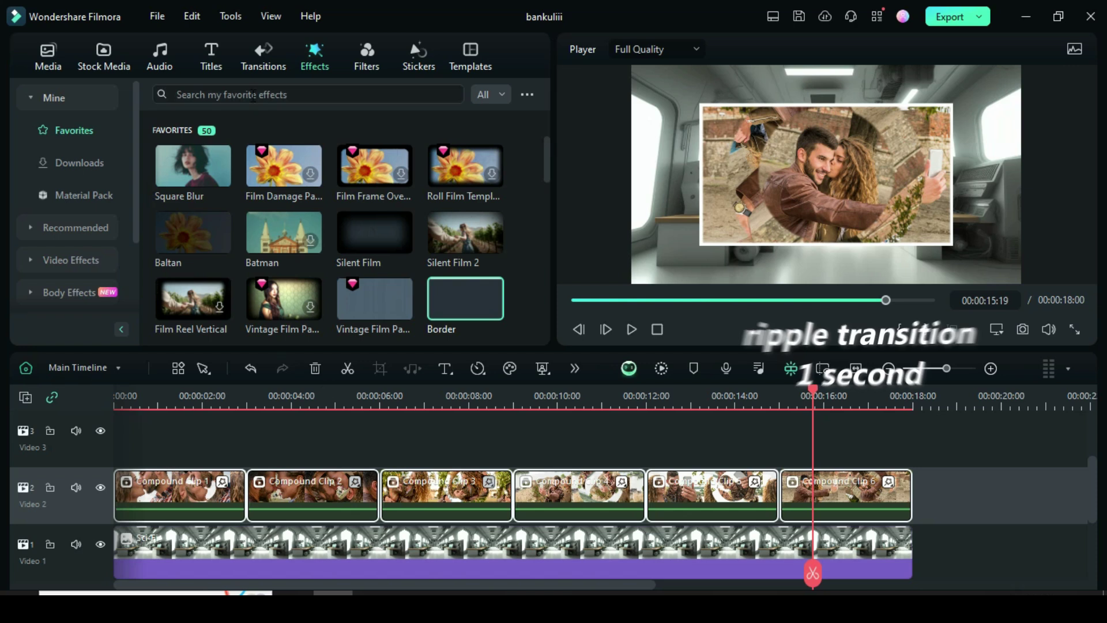
pyautogui.click(248, 62)
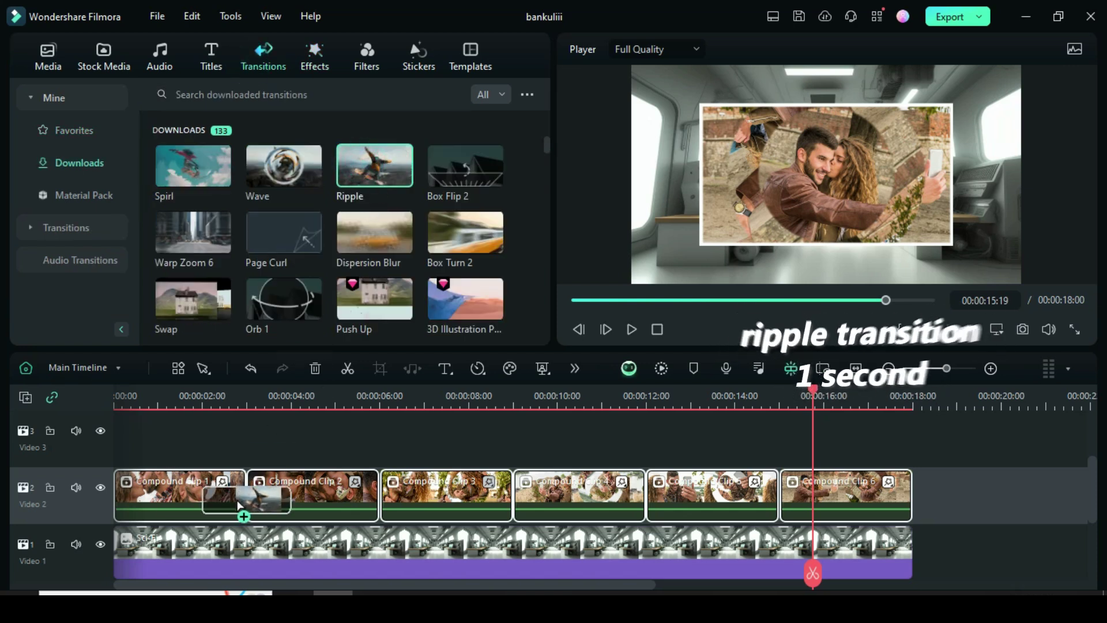
# - Place Ripple transitions between the neighbouring compound clips on Video 2
pyautogui.moveTo(240, 505); pyautogui.dragTo(241, 506)
pyautogui.moveTo(357, 184); pyautogui.dragTo(369, 486)
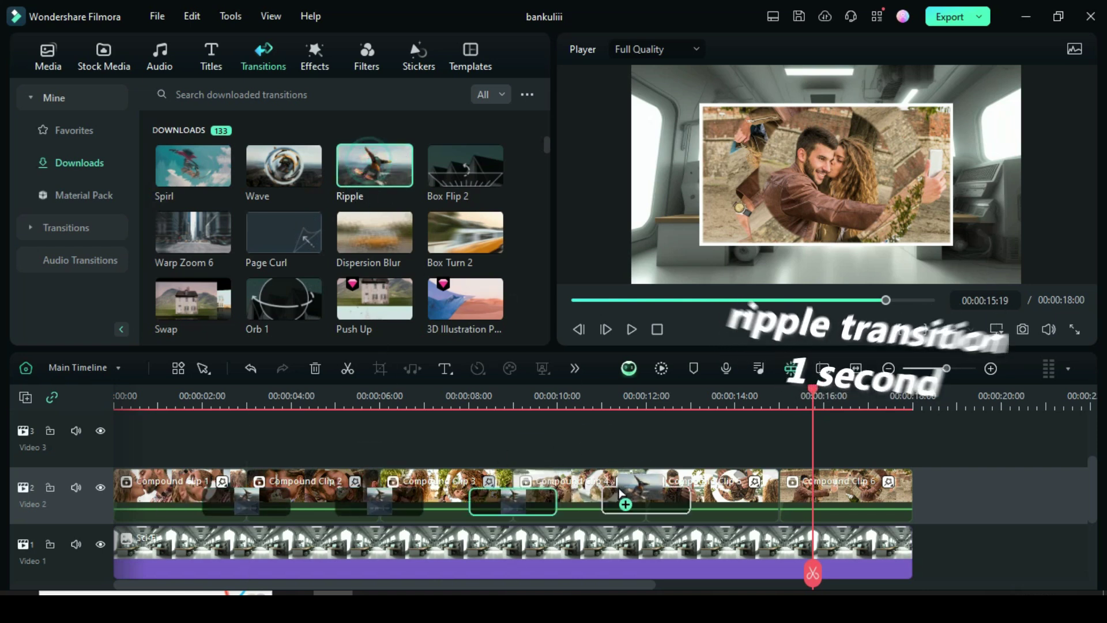
pyautogui.moveTo(515, 267); pyautogui.dragTo(757, 502)
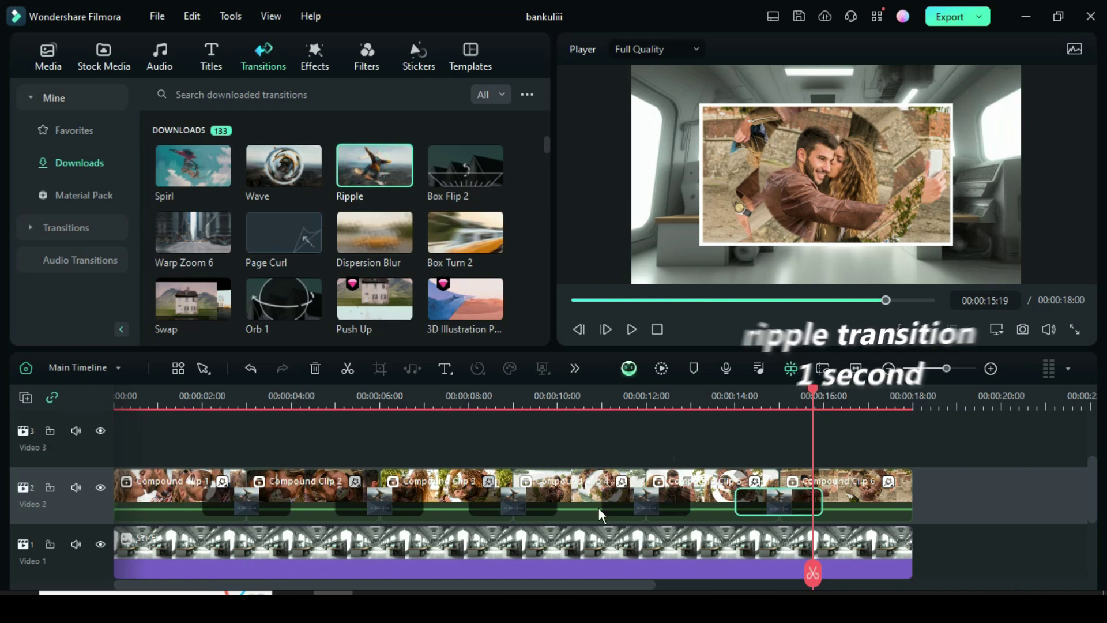
# - Set the Ripple duration to 00:00:01:00 and apply it to all transitions
pyautogui.moveTo(292, 506); pyautogui.dragTo(269, 507)
pyautogui.doubleClick(251, 504)
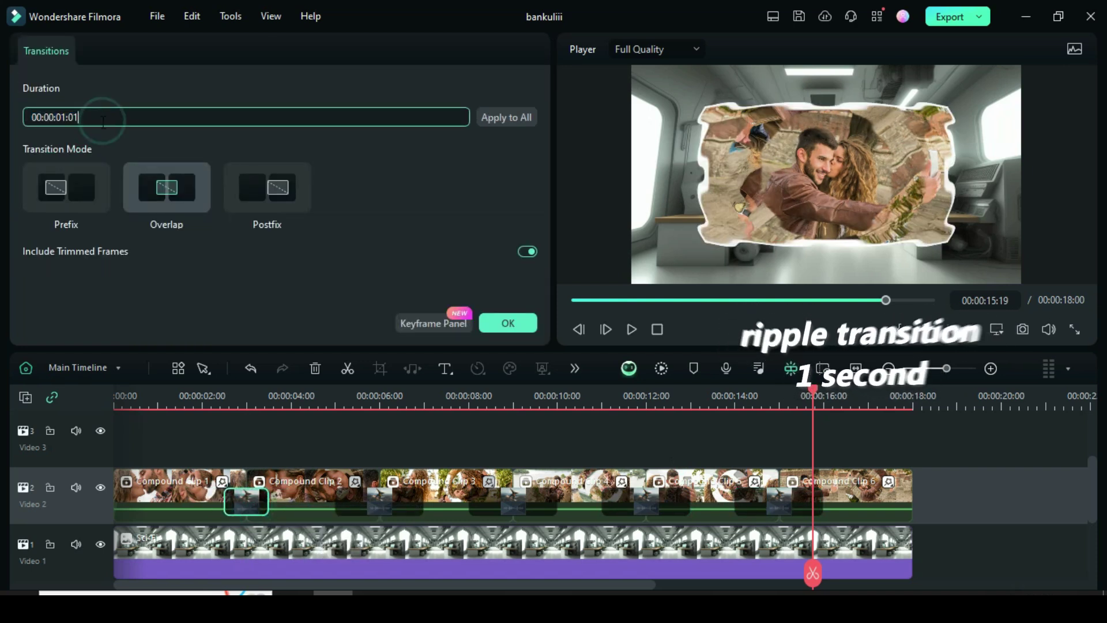
pyautogui.write('0')
pyautogui.press('Return')
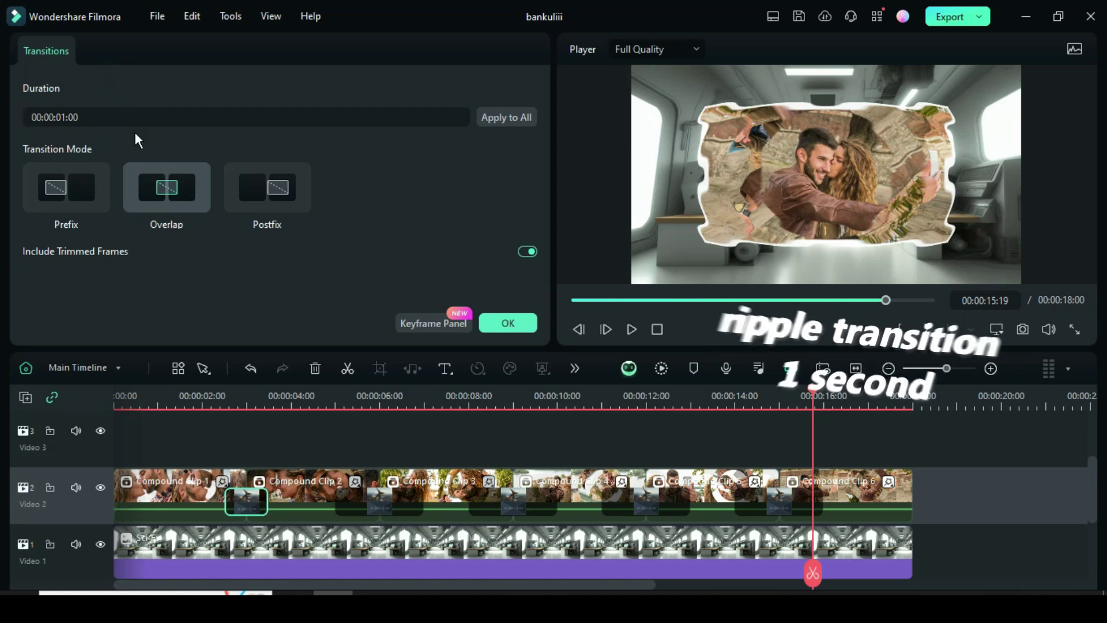
pyautogui.click(507, 117)
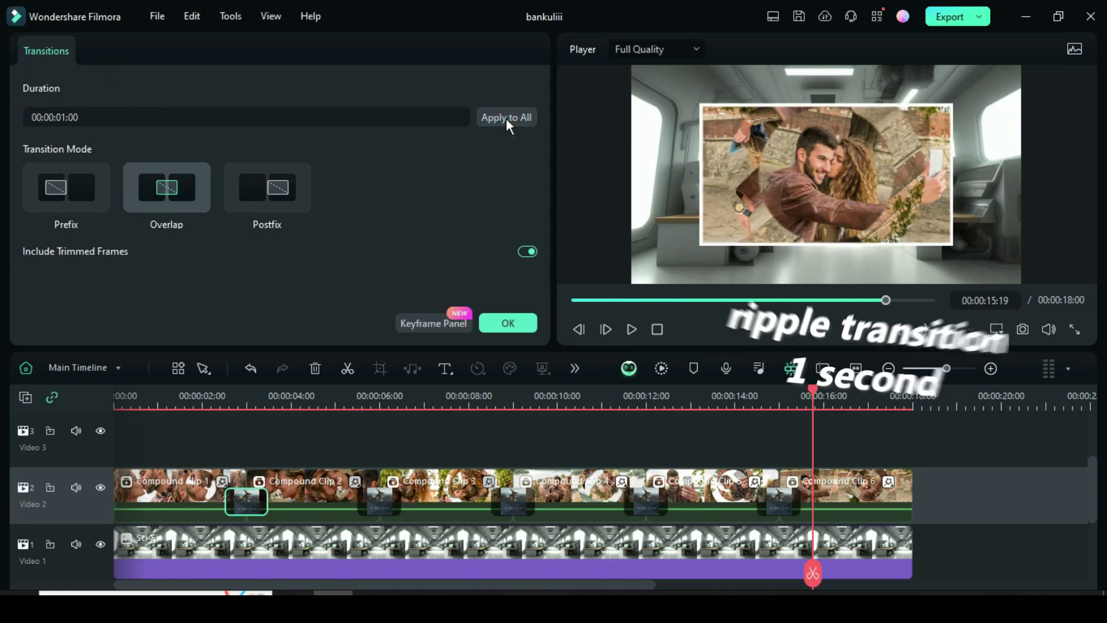
pyautogui.click(508, 324)
pyautogui.click(311, 53)
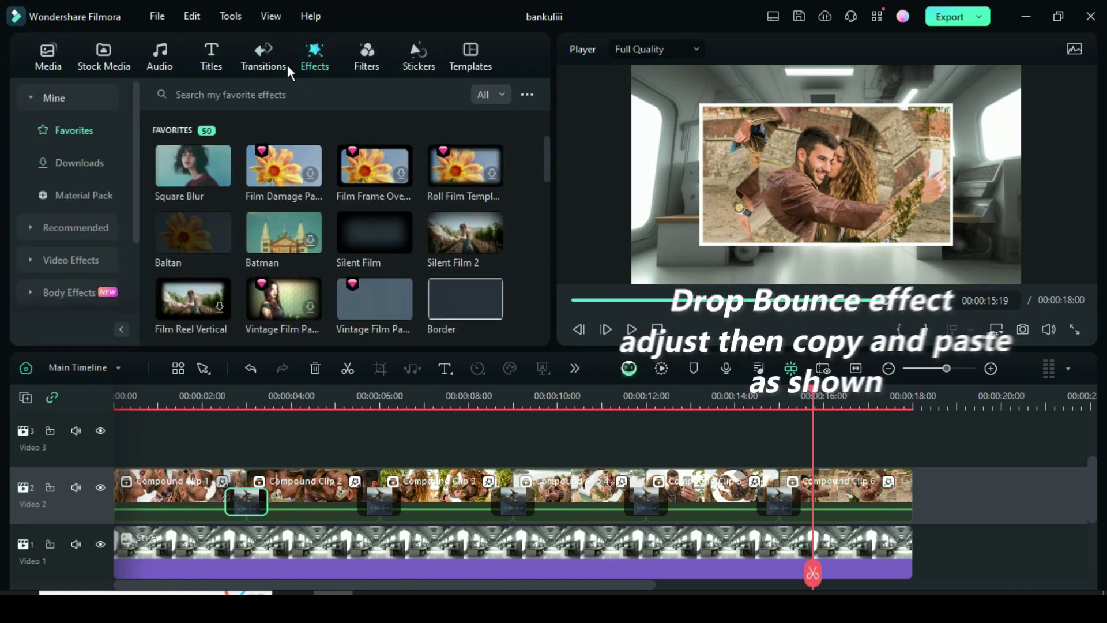
# - Place a Shake > Zoom Bounce effect on Video 3 covering the first 6 seconds, speed 100
pyautogui.click(73, 258)
pyautogui.click(74, 227)
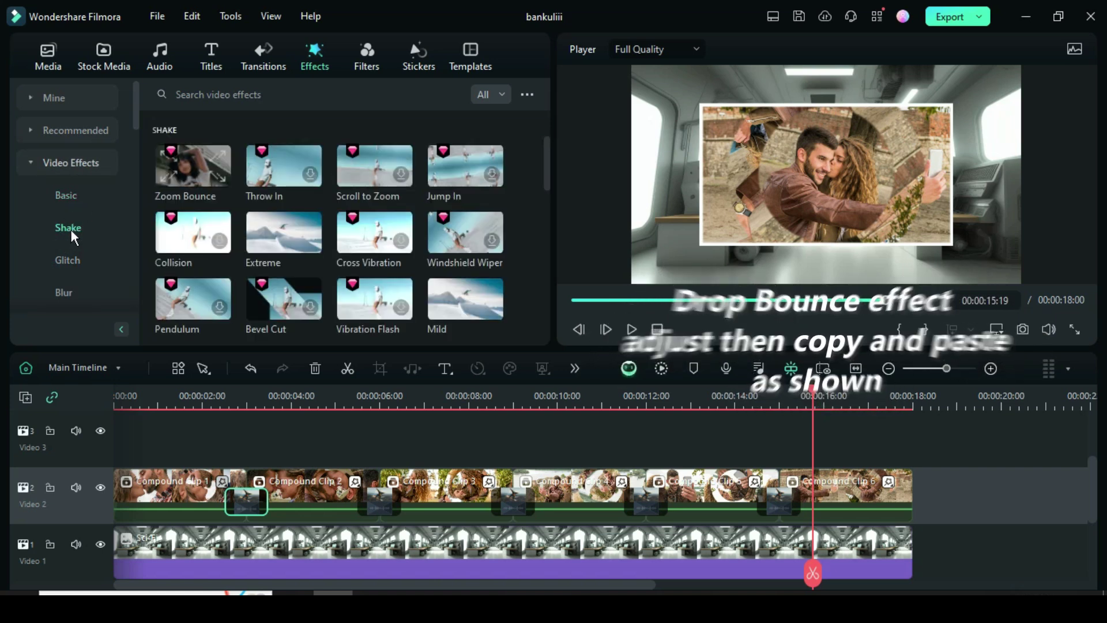
pyautogui.moveTo(178, 170); pyautogui.dragTo(179, 458)
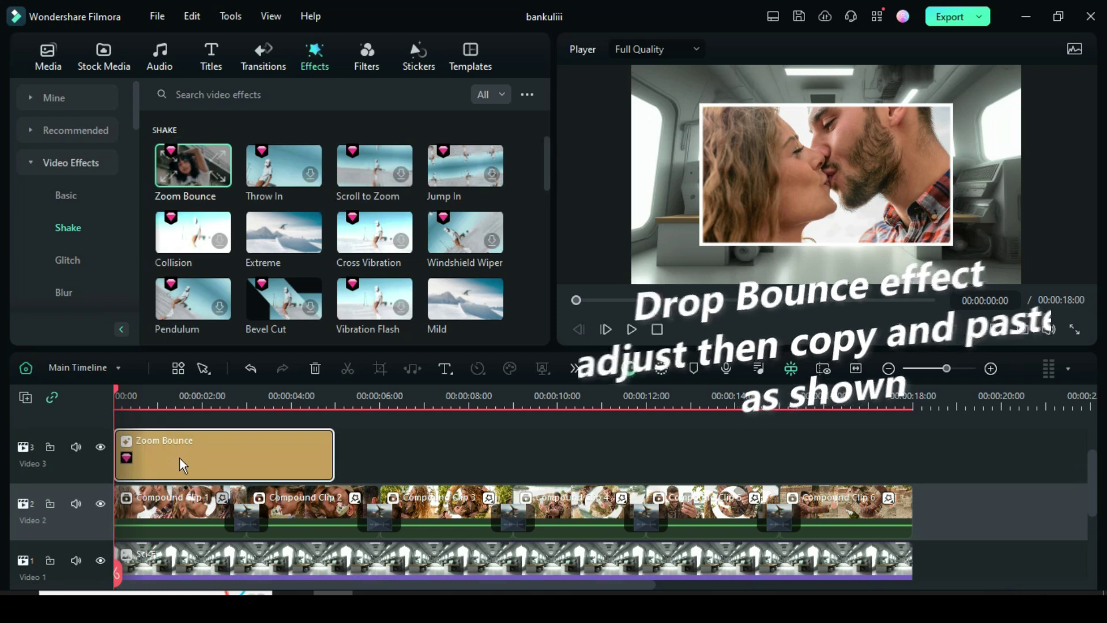
pyautogui.moveTo(333, 455); pyautogui.dragTo(378, 456)
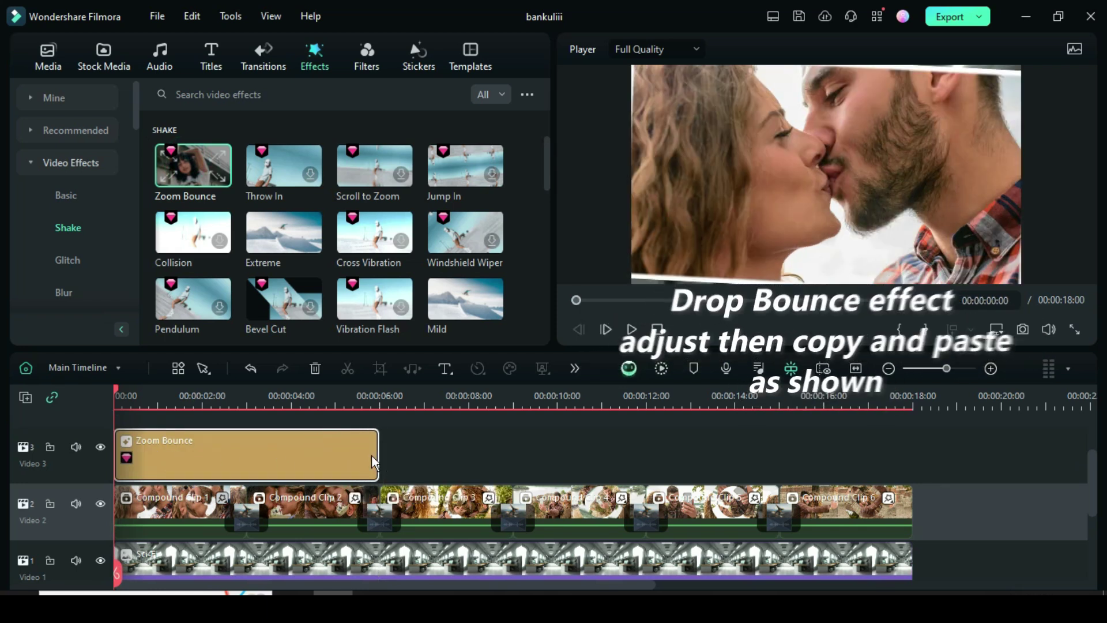
pyautogui.doubleClick(282, 456)
pyautogui.click(504, 176)
pyautogui.write('1')
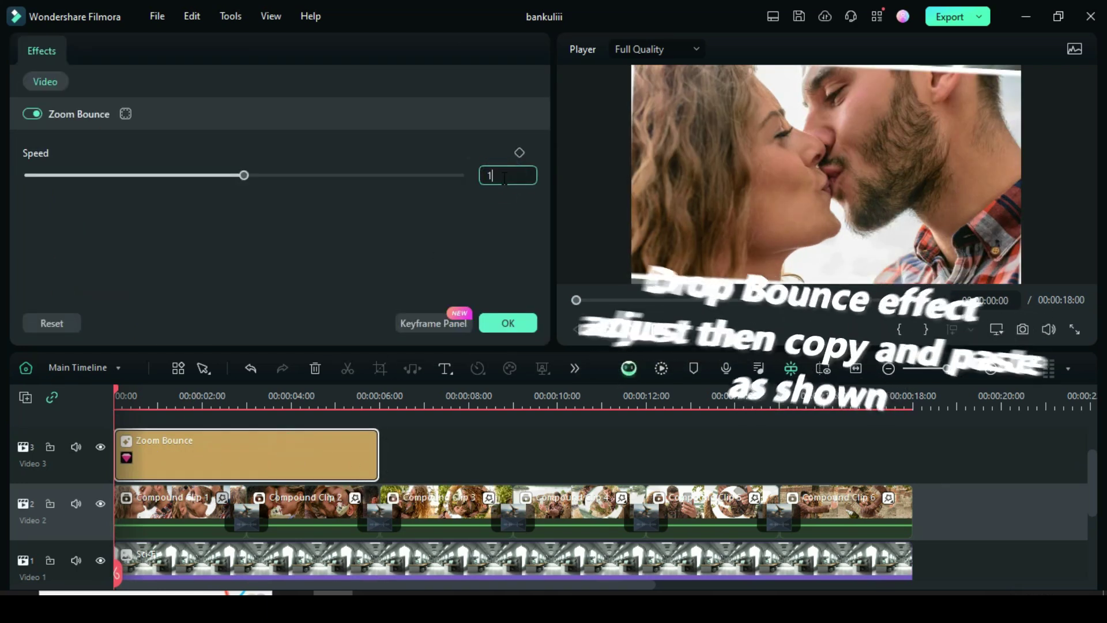
pyautogui.write('00')
pyautogui.click(410, 154)
# - Copy the Zoom Bounce clip and paste it twice to fill Video 3 up to 18 seconds
pyautogui.rightClick(310, 457)
pyautogui.click(353, 36)
pyautogui.moveTo(113, 390); pyautogui.dragTo(381, 394)
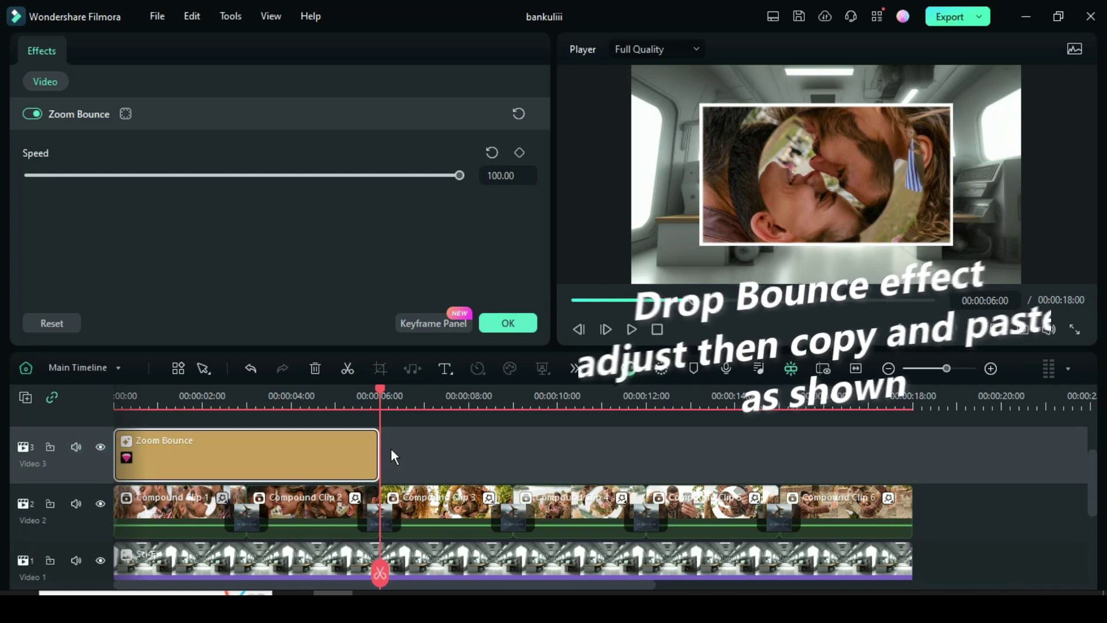
pyautogui.rightClick(391, 456)
pyautogui.click(419, 55)
pyautogui.rightClick(674, 452)
pyautogui.click(711, 55)
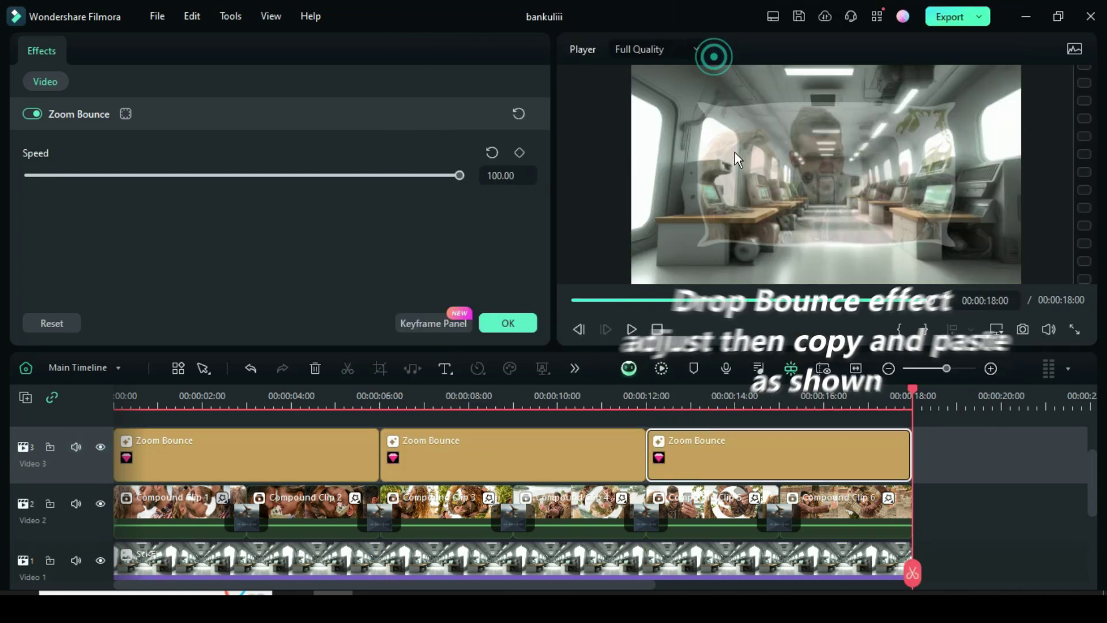
pyautogui.click(575, 299)
pyautogui.scroll(-2, 692, 507)
pyautogui.scroll(2, 692, 461)
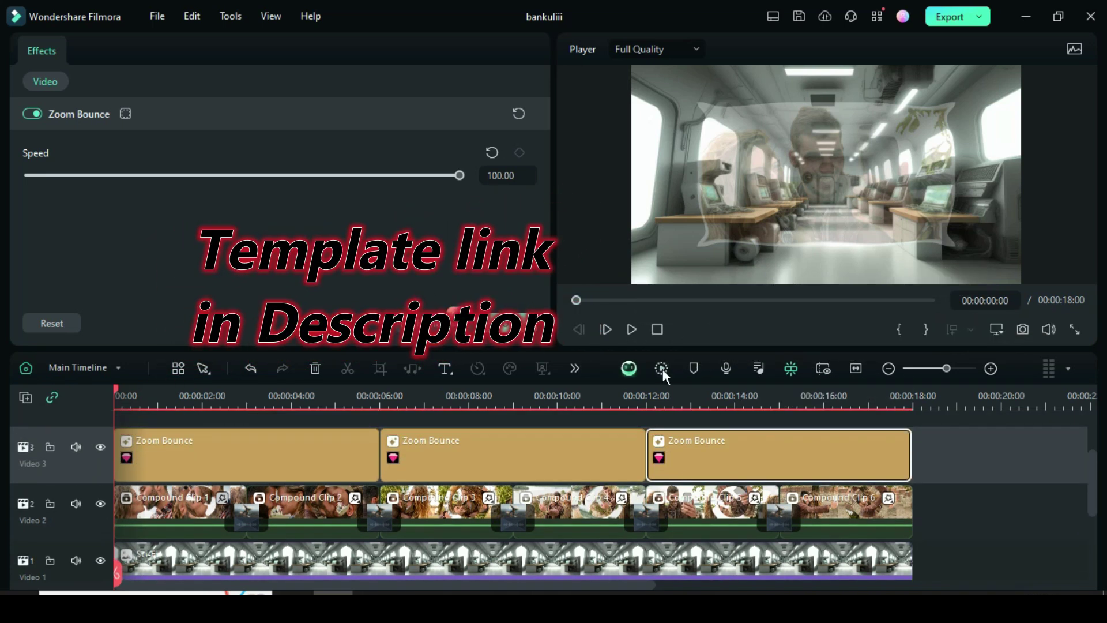
# - Render a preview of the 18-second timeline and play the montage from the start
pyautogui.click(663, 369)
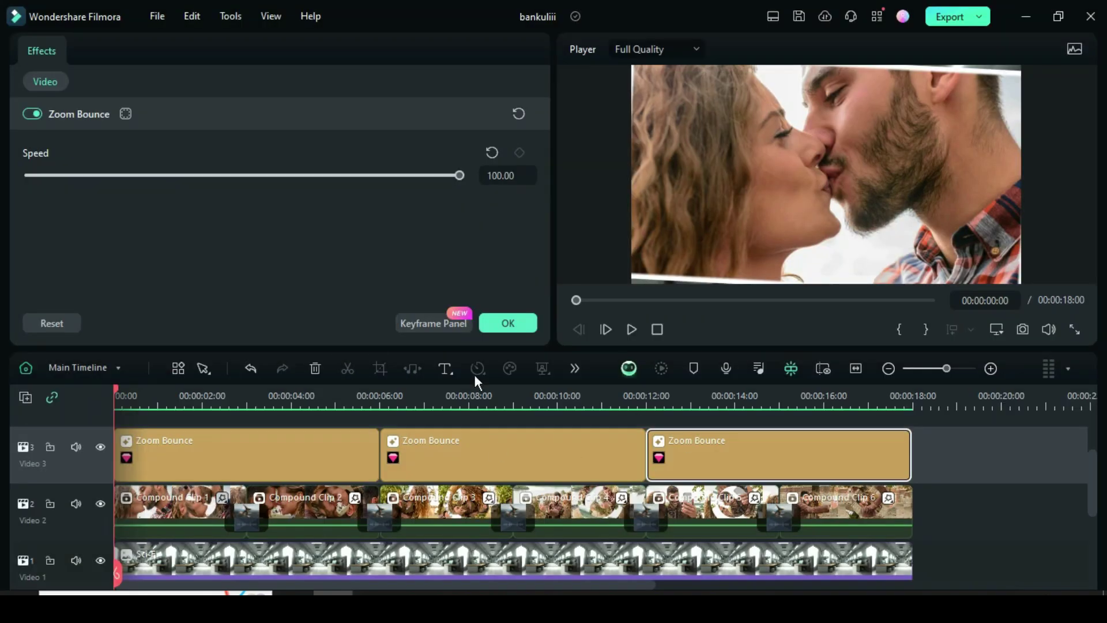
pyautogui.click(511, 324)
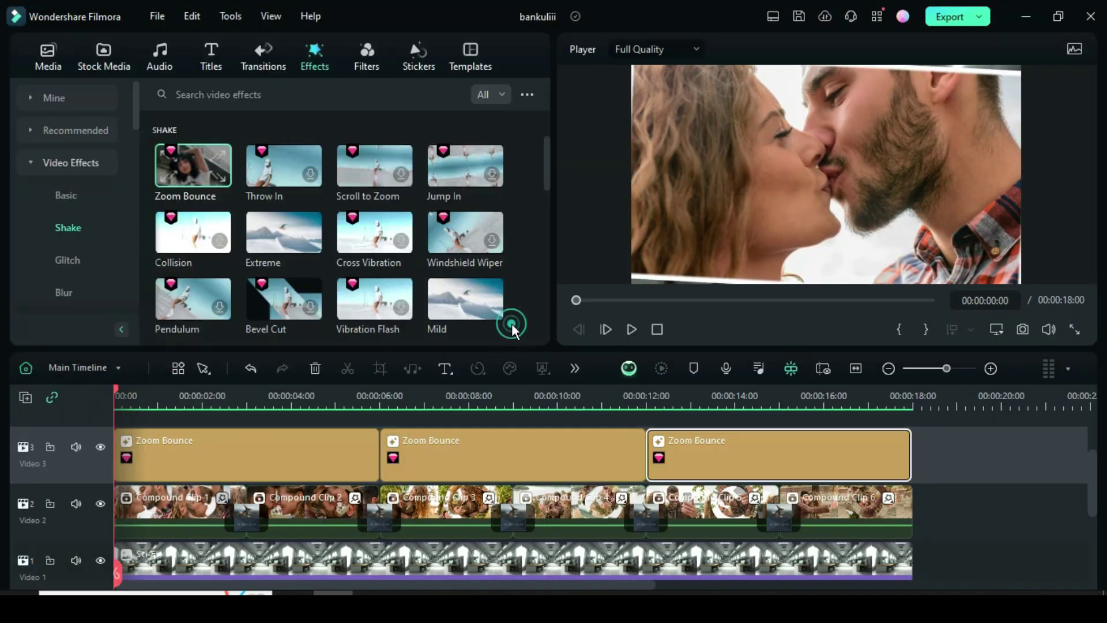
pyautogui.scroll(-1, 582, 482)
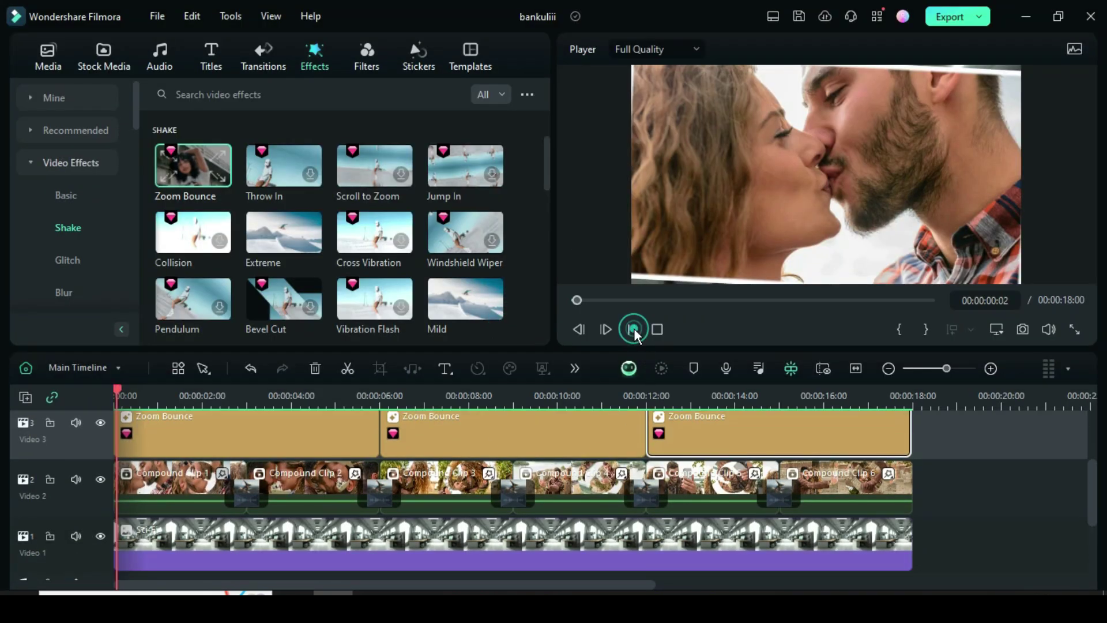
pyautogui.click(634, 329)
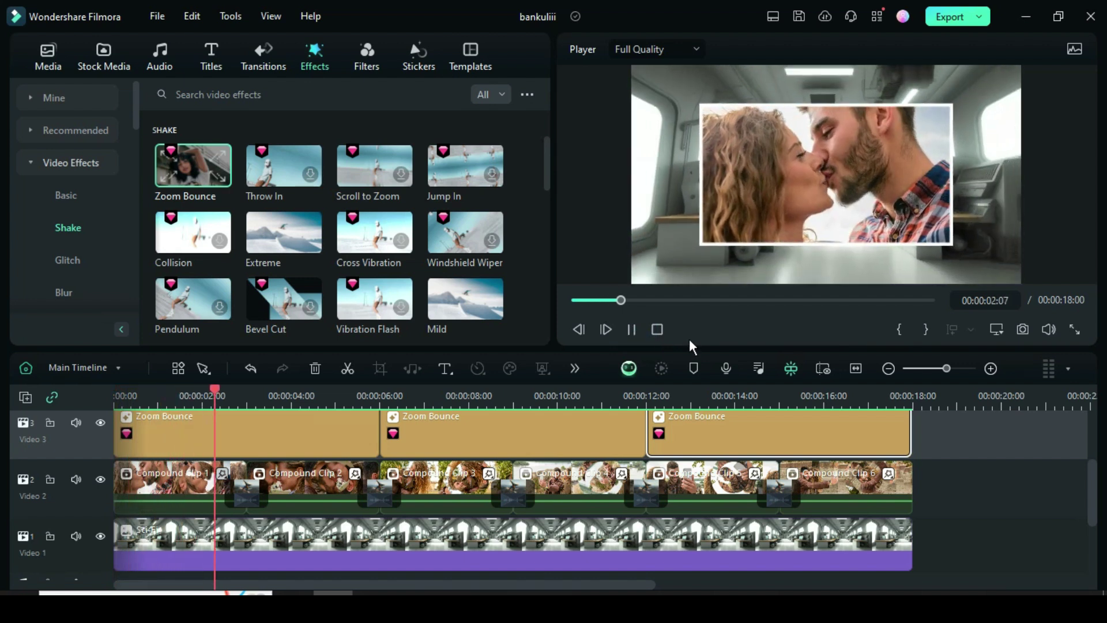